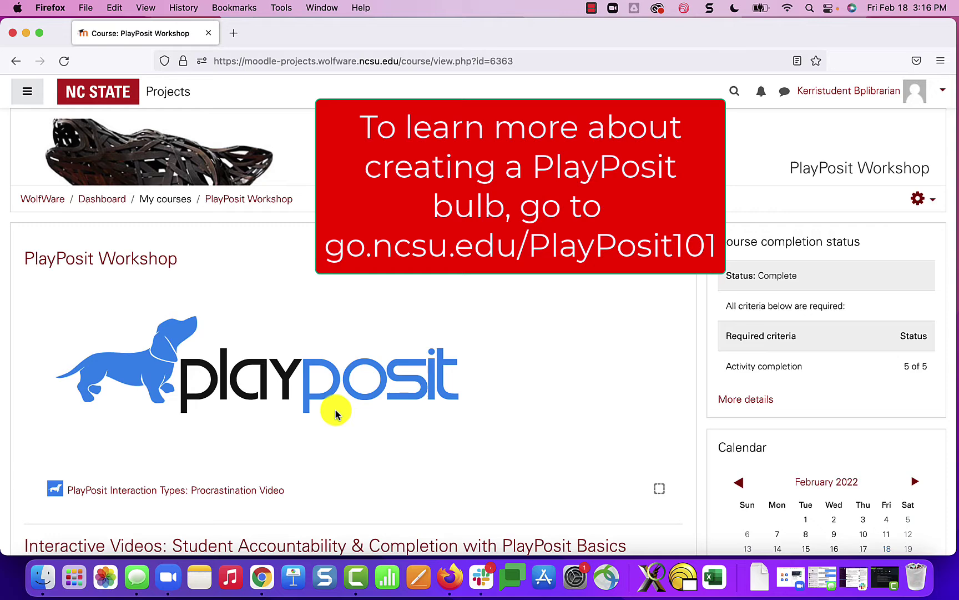
Scroll down the PlayPosit Workshop course page to the Procrastination Video activity
{"action": "scroll", "coordinate": [113, 483], "scroll_direction": "down", "scroll_amount": 1}
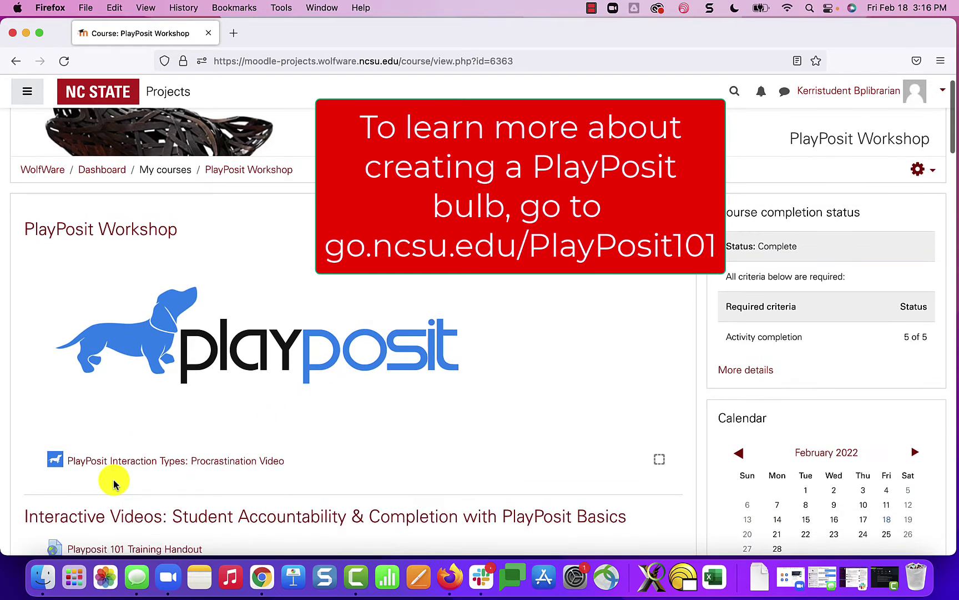
{"action": "scroll", "coordinate": [113, 483], "scroll_direction": "down", "scroll_amount": 1}
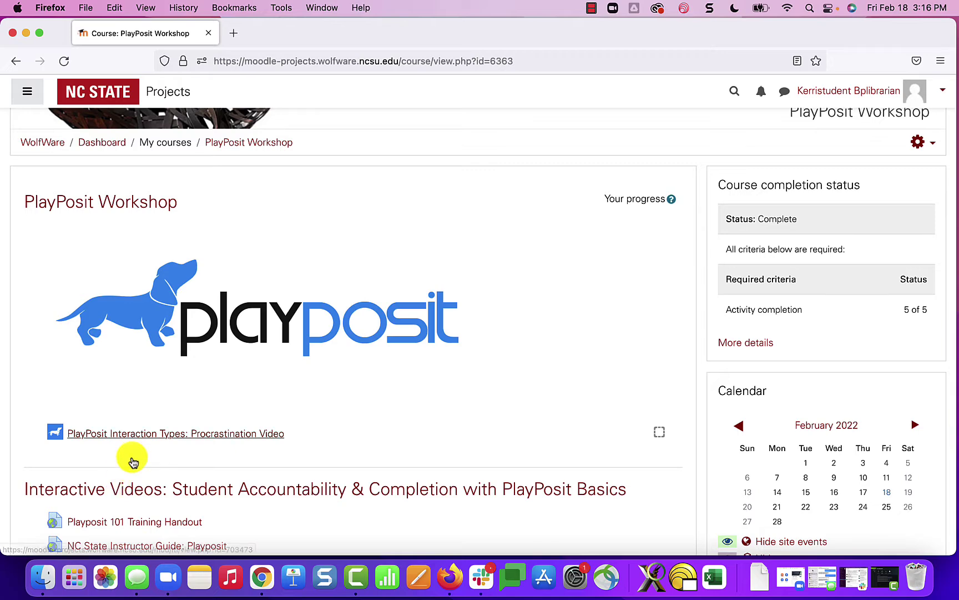
Open the Procrastination Video, start playback to its Pause interaction, and show the playback settings
{"action": "left_click", "coordinate": [149, 433]}
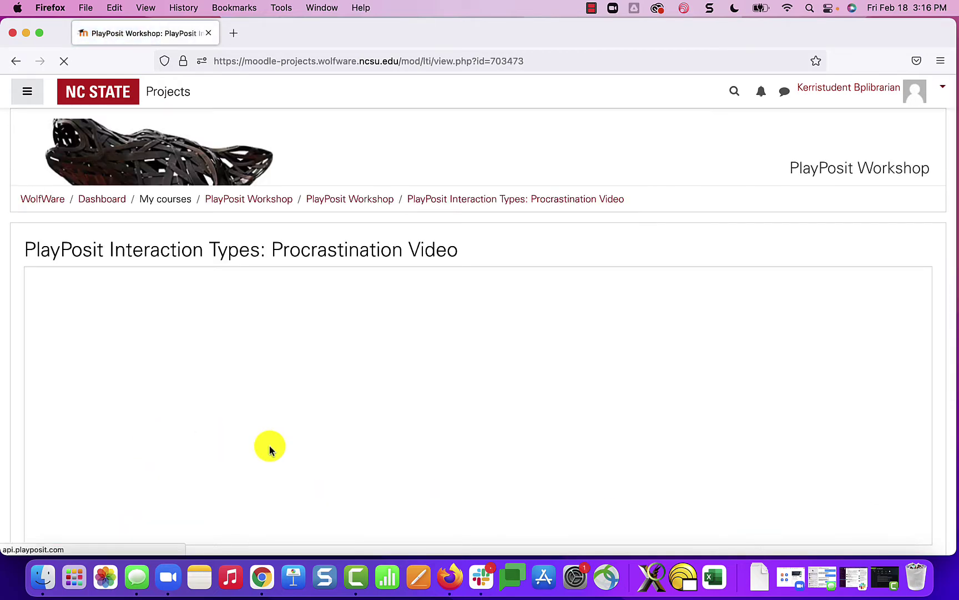
{"action": "scroll", "coordinate": [270, 449], "scroll_direction": "down", "scroll_amount": 1}
{"action": "scroll", "coordinate": [270, 448], "scroll_direction": "down", "scroll_amount": 2}
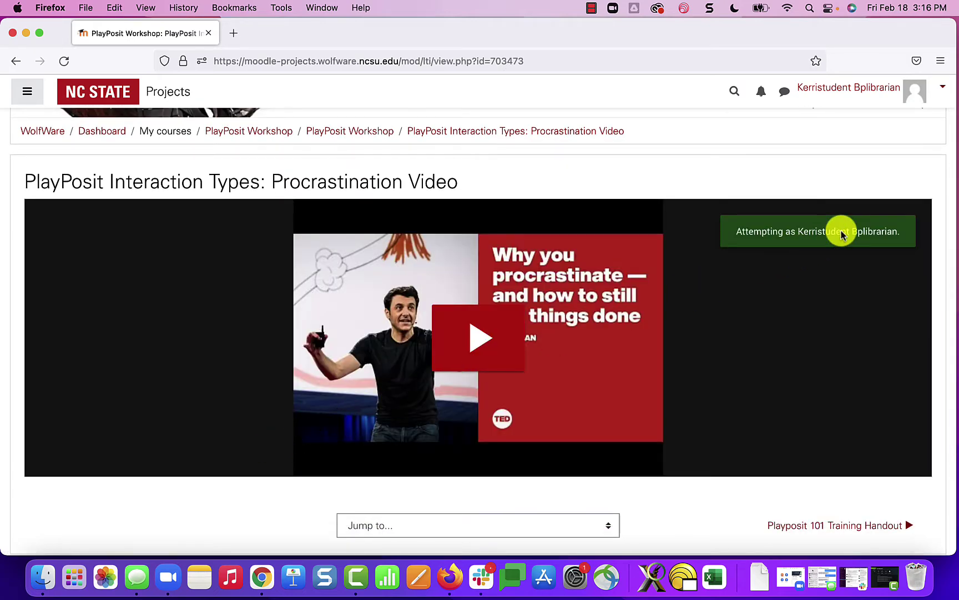
{"action": "left_click", "coordinate": [483, 341]}
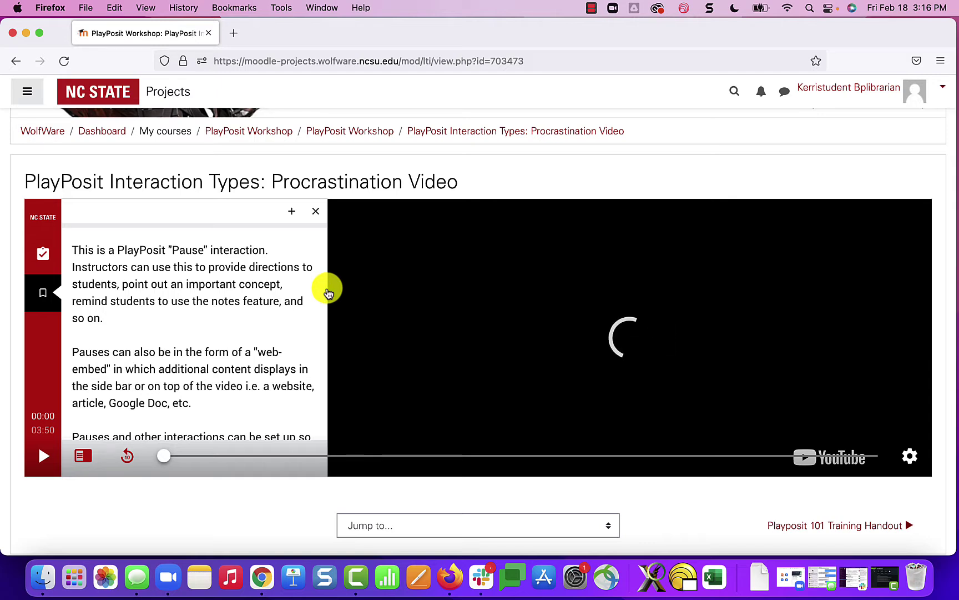
{"action": "left_click", "coordinate": [911, 455]}
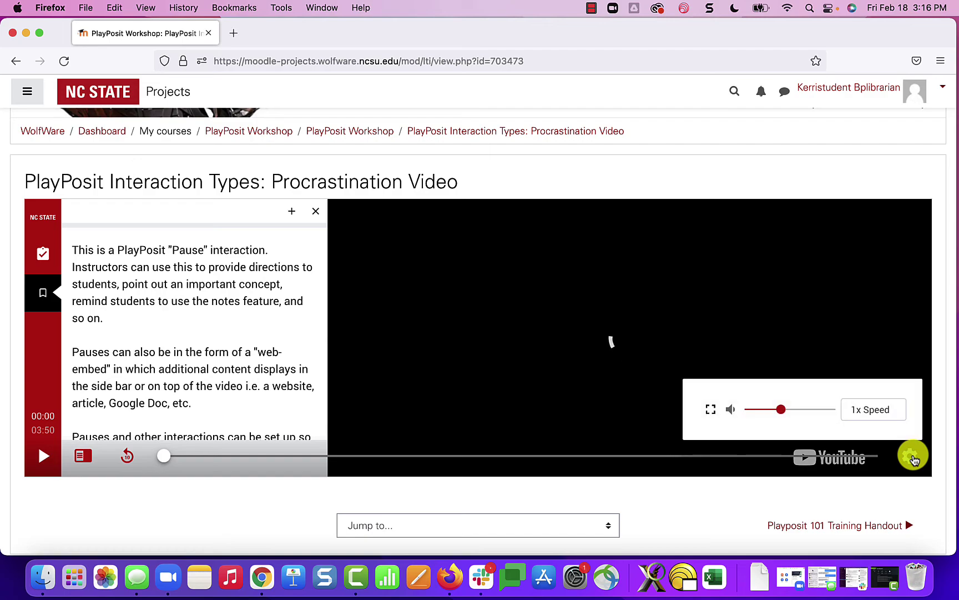
Make the video full screen and leave the sidebar on the In Progress review summary
{"action": "left_click", "coordinate": [709, 409]}
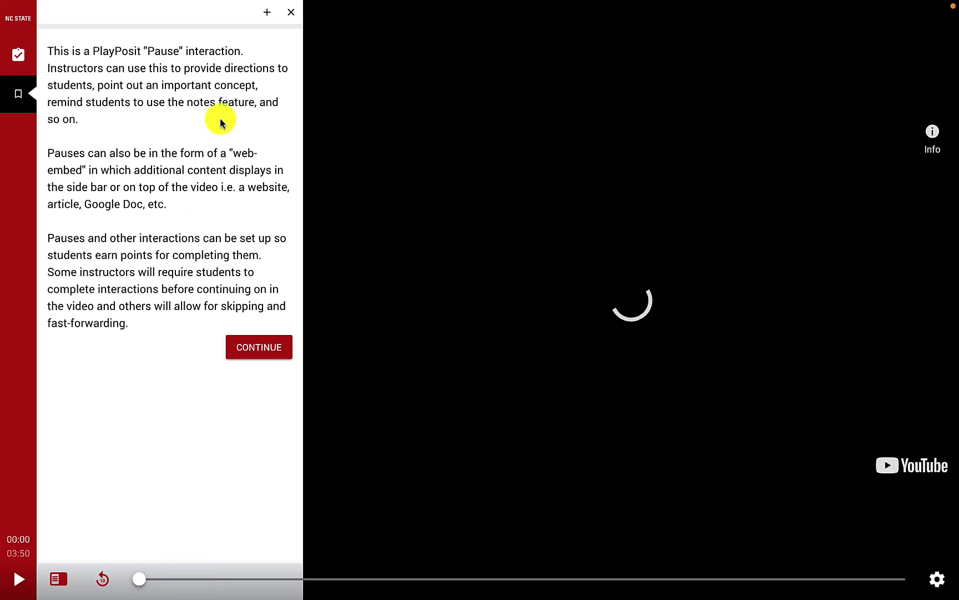
{"action": "left_click", "coordinate": [19, 56]}
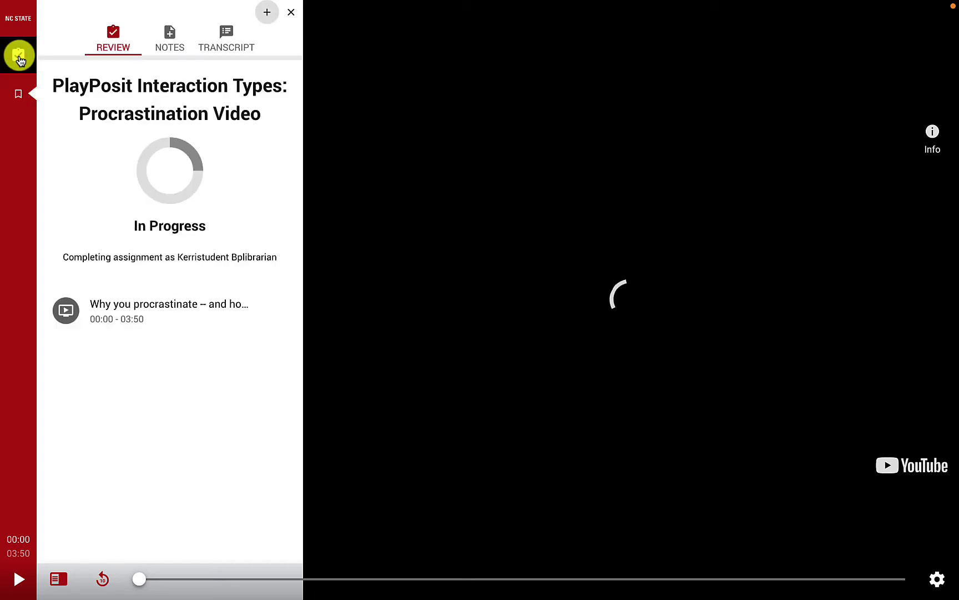
{"action": "left_click", "coordinate": [18, 94]}
{"action": "left_click", "coordinate": [18, 52]}
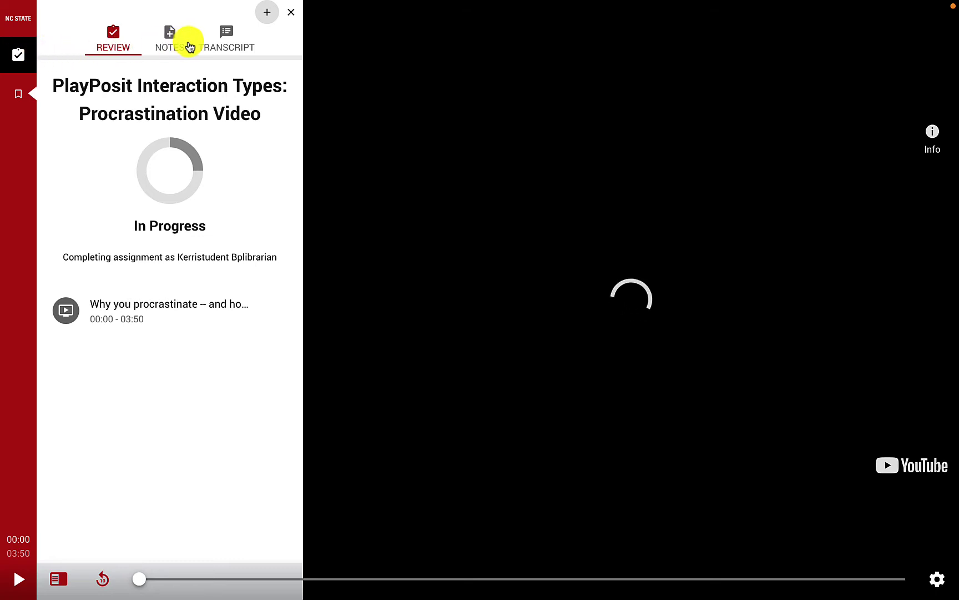
{"action": "left_click", "coordinate": [165, 36]}
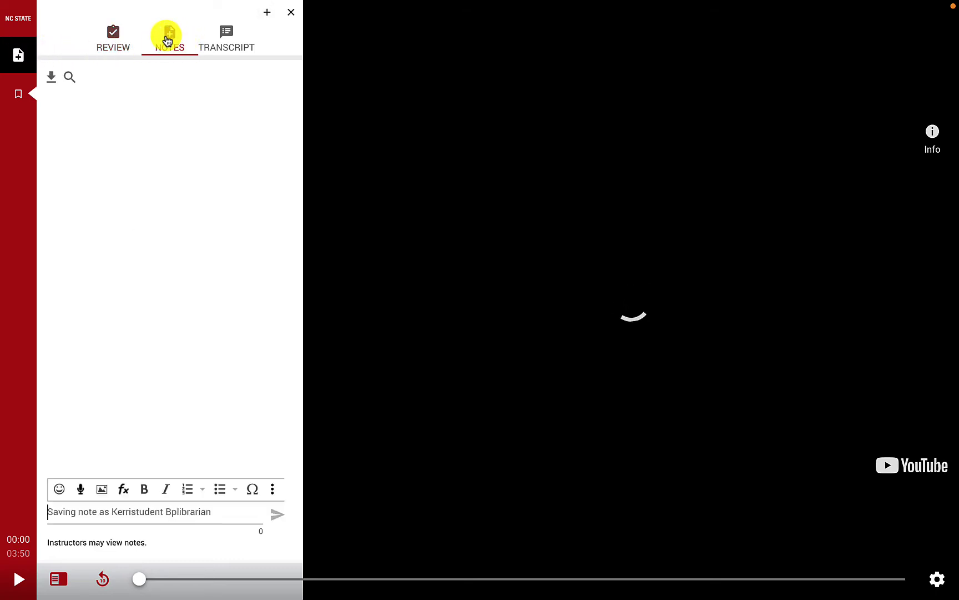
{"action": "left_click", "coordinate": [117, 35]}
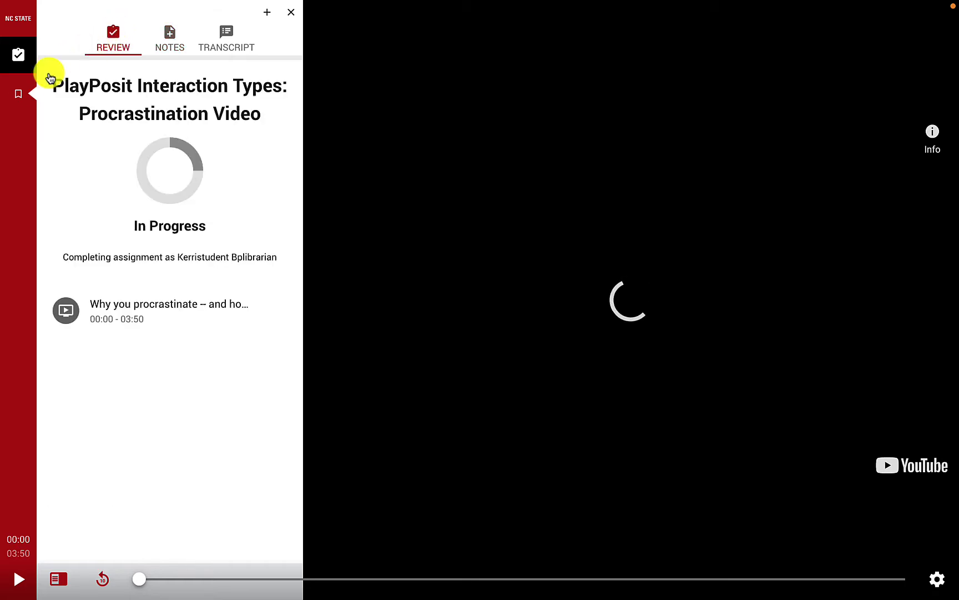
Continue past the Pause text, hide the sidebar, and play on to the brain-scan question
{"action": "left_click", "coordinate": [18, 95]}
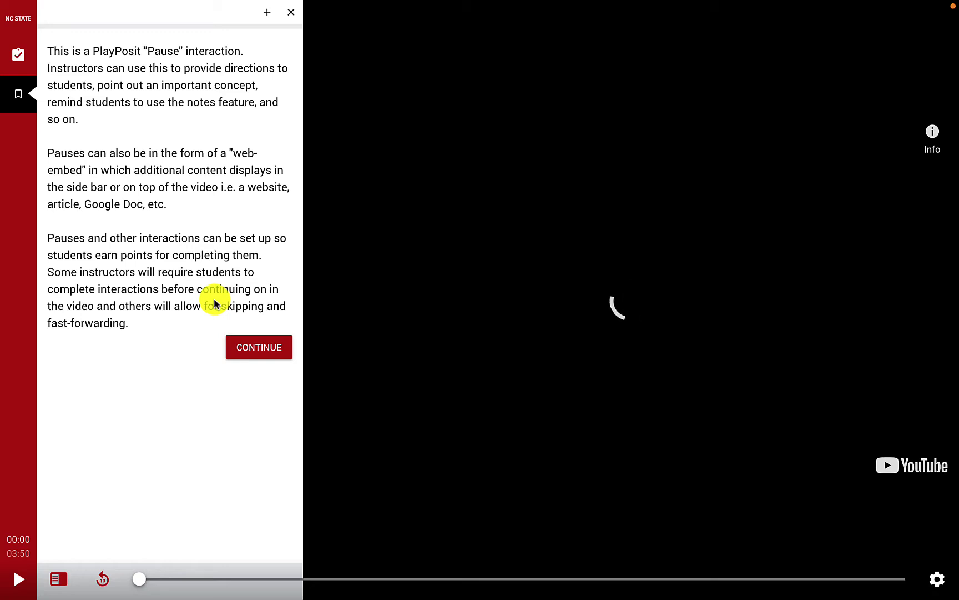
{"action": "left_click", "coordinate": [255, 352]}
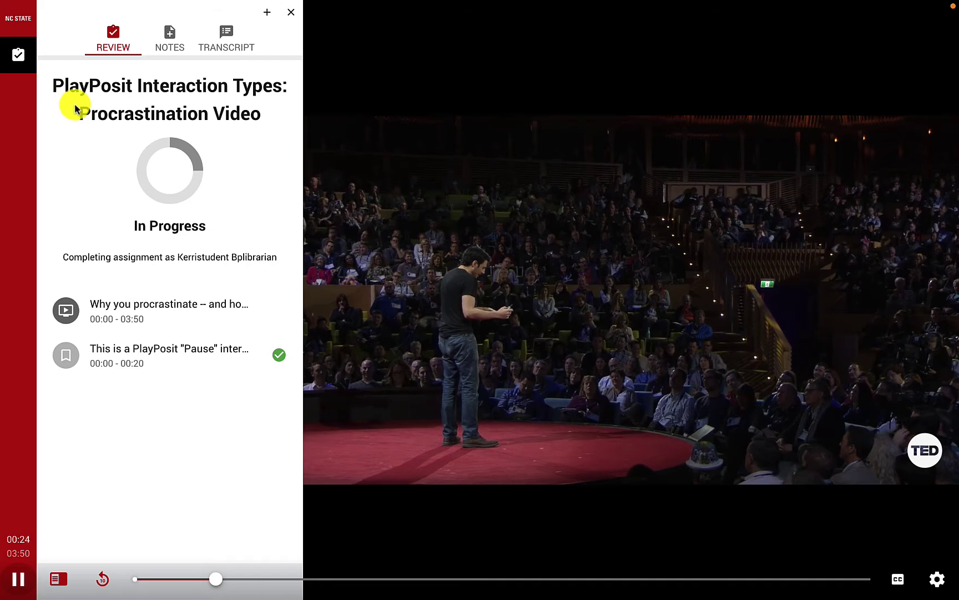
{"action": "left_click", "coordinate": [290, 14]}
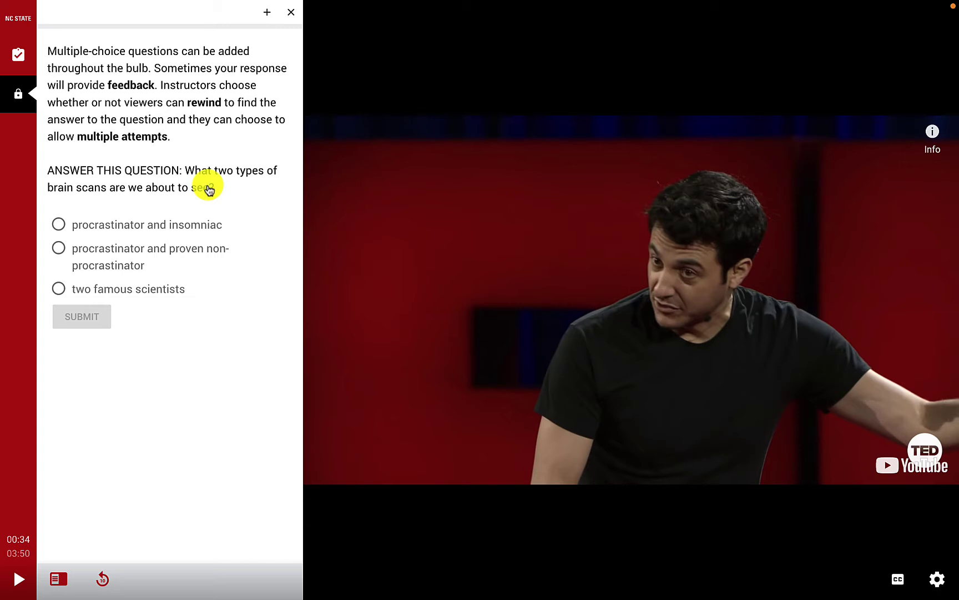
Submit 'procrastinator and proven non-procrastinator' for 1/1 pts and continue the video
{"action": "left_click", "coordinate": [58, 251]}
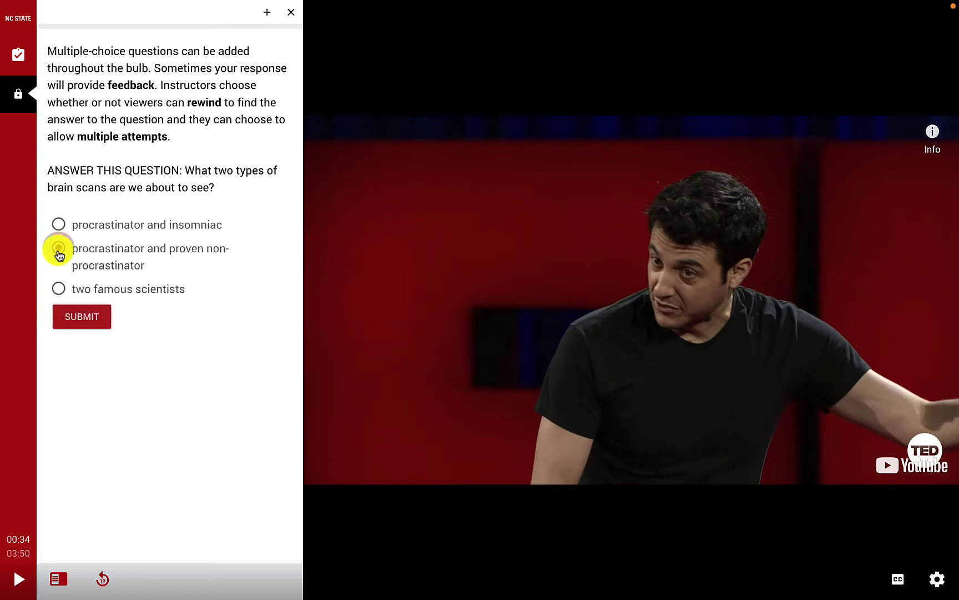
{"action": "left_click", "coordinate": [76, 319]}
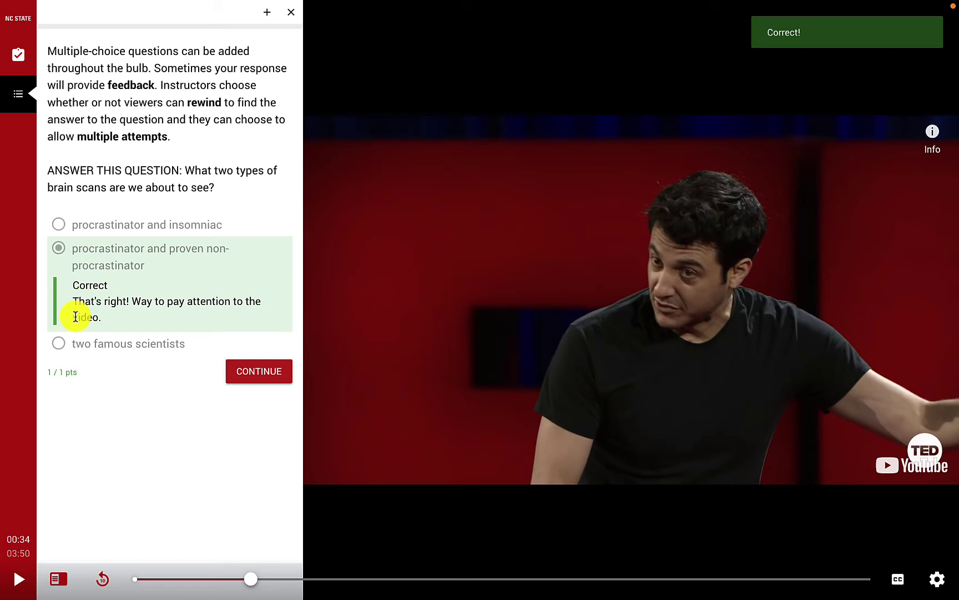
{"action": "left_click", "coordinate": [259, 374]}
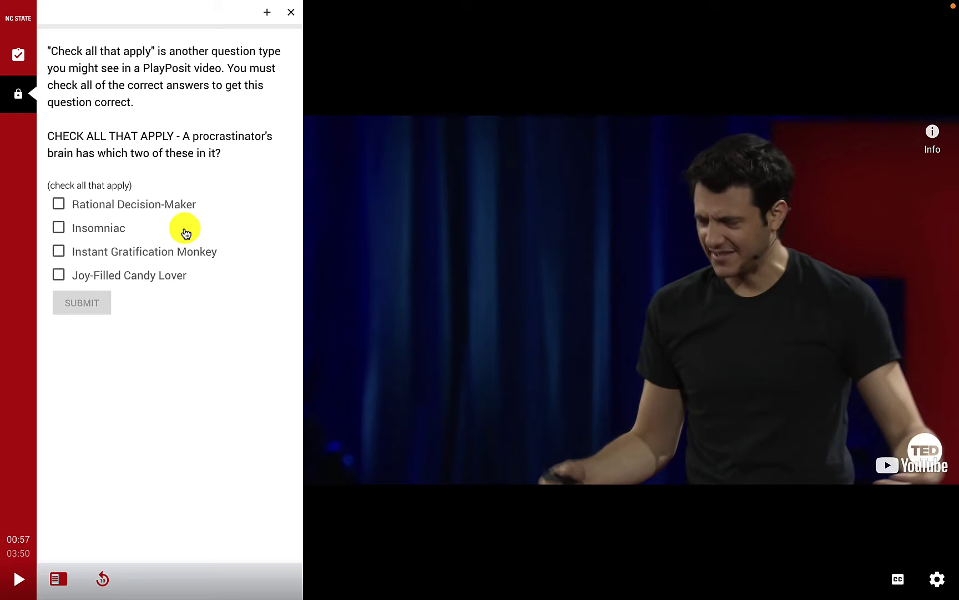
Submit Joy-Filled Candy Lover and Rational Decision-Maker, scoring 0/1, then continue
{"action": "left_click", "coordinate": [59, 275]}
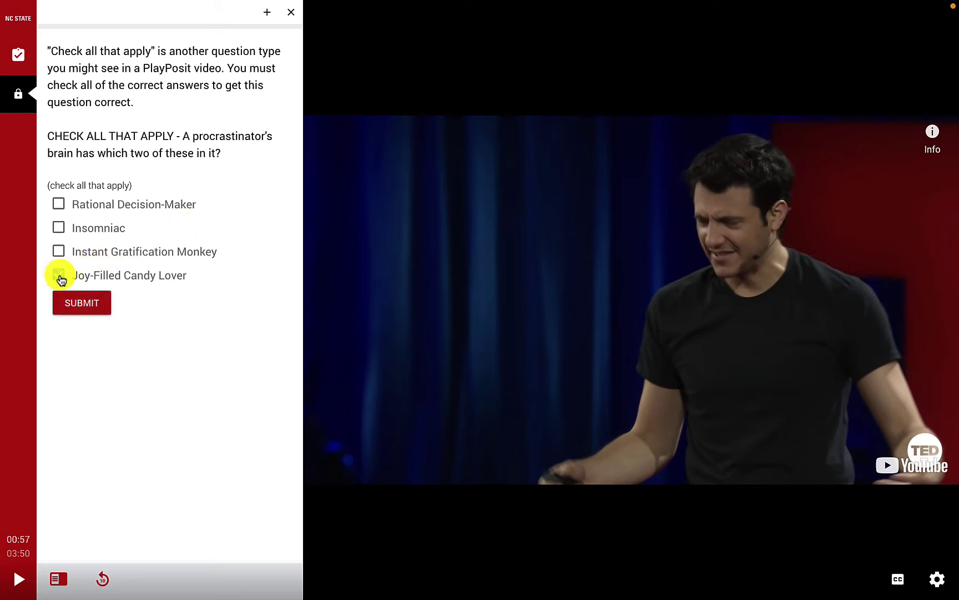
{"action": "left_click", "coordinate": [59, 206]}
{"action": "left_click", "coordinate": [87, 301]}
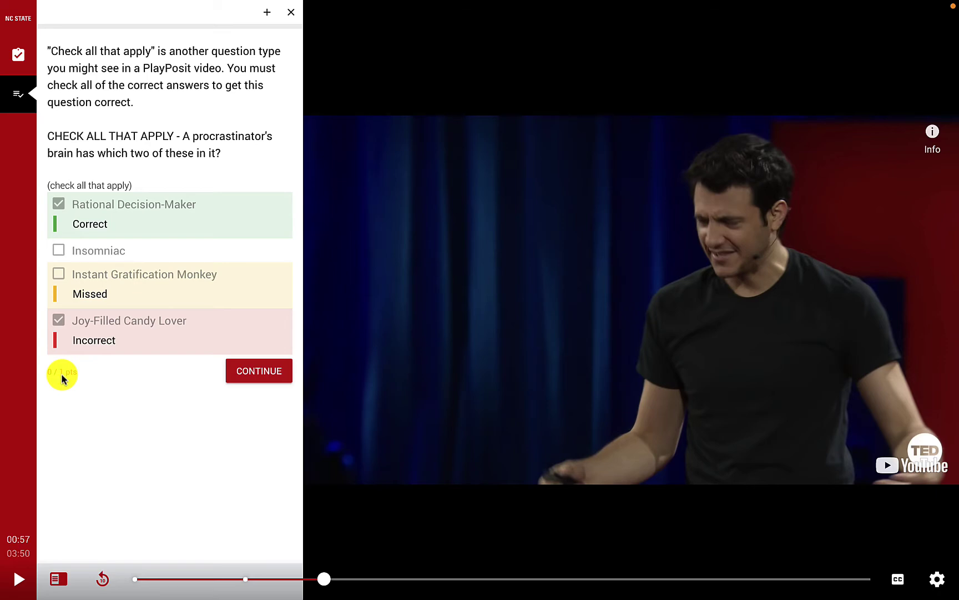
{"action": "left_click", "coordinate": [247, 376]}
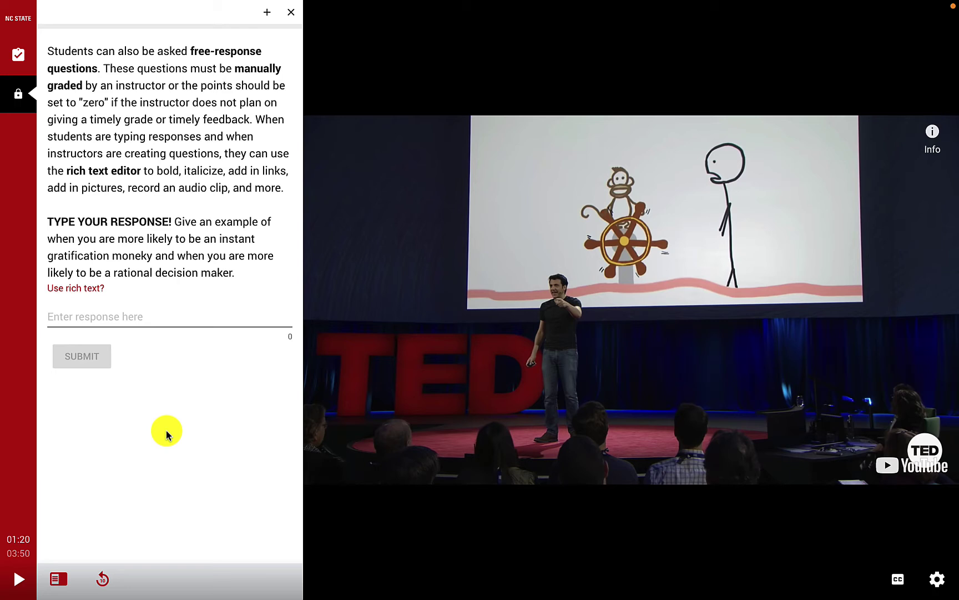
Enable rich text and type 'When I'm cooking I am a rational decision maker!'
{"action": "left_click", "coordinate": [125, 317]}
{"action": "left_click", "coordinate": [144, 320]}
{"action": "left_click", "coordinate": [144, 320]}
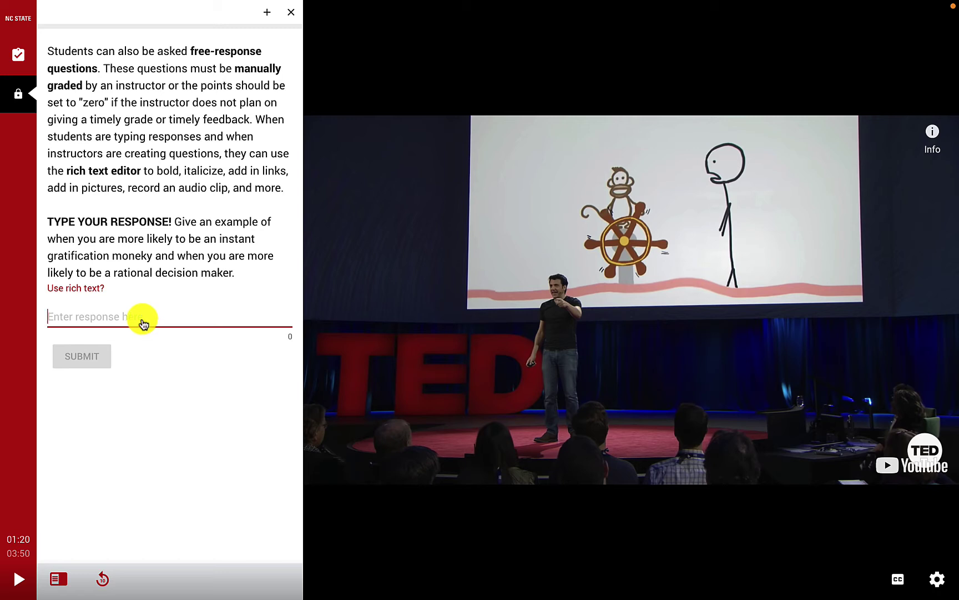
{"action": "left_click", "coordinate": [96, 288]}
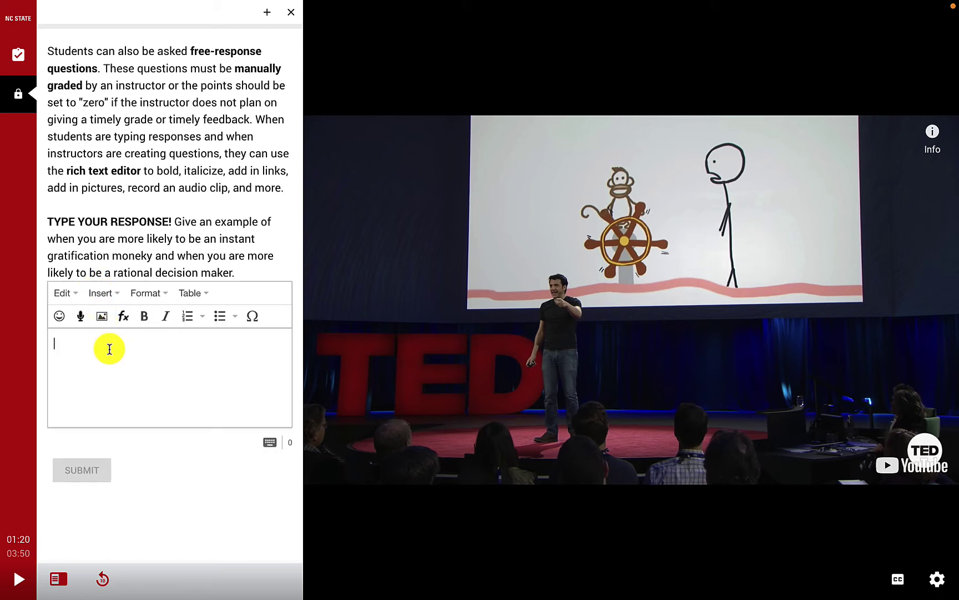
{"action": "type", "text": "When I'm cook"}
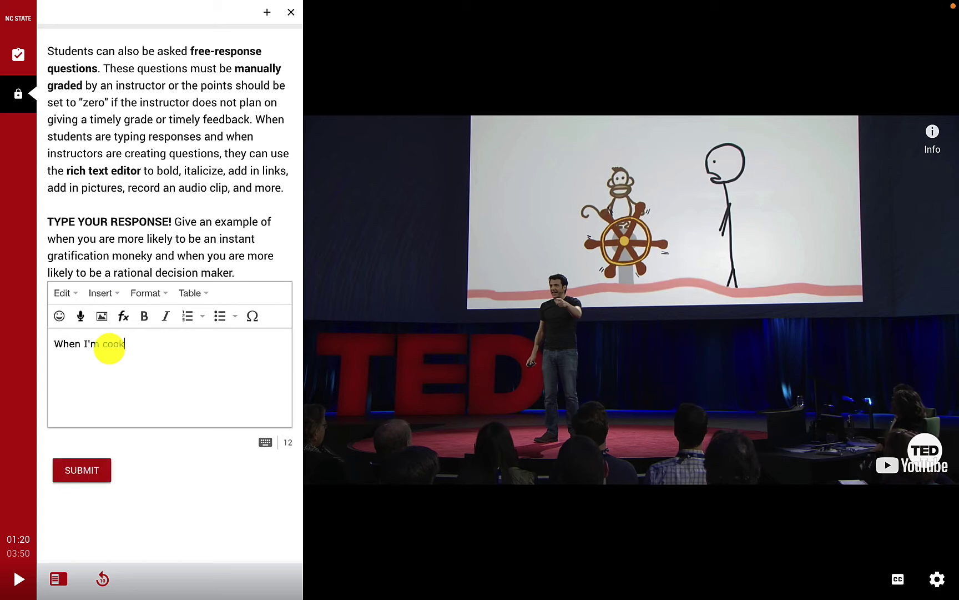
{"action": "type", "text": "ing I am a ration"}
{"action": "type", "text": "al decis"}
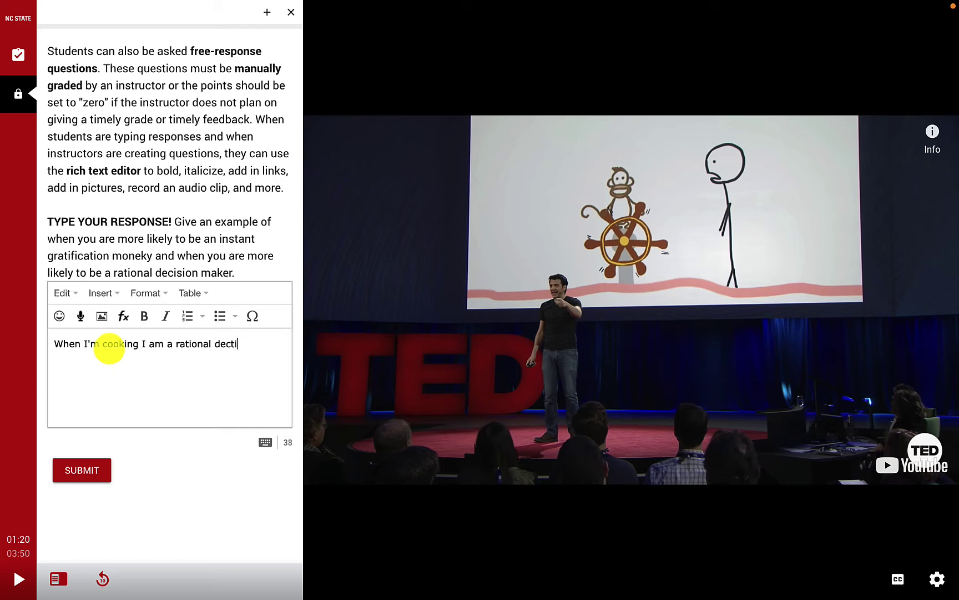
{"action": "type", "text": "ion maker!"}
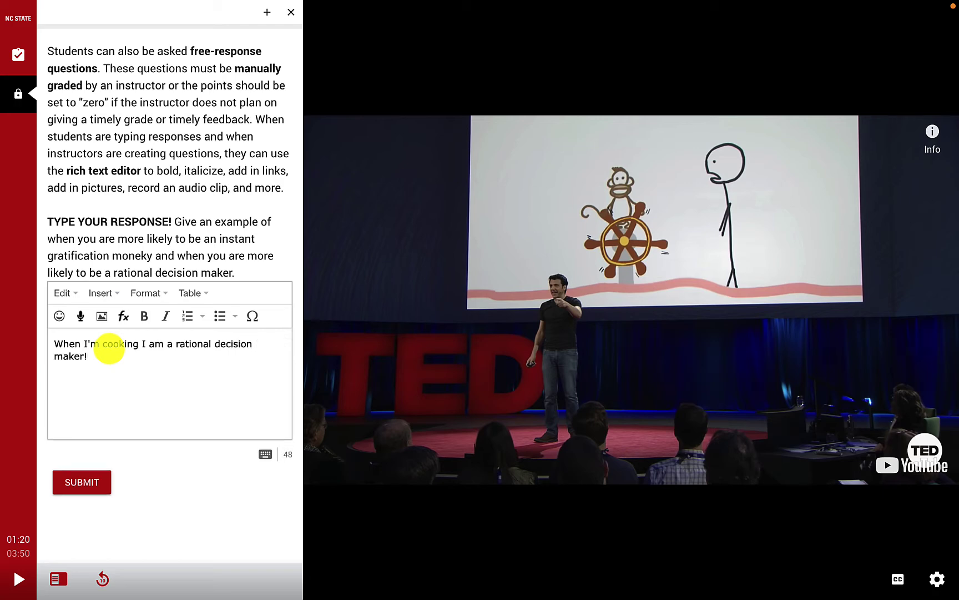
Bold 'cooking', add a surprised emoji after 'maker!', submit, and resume the video
{"action": "left_click_drag", "start_coordinate": [103, 344], "coordinate": [137, 345]}
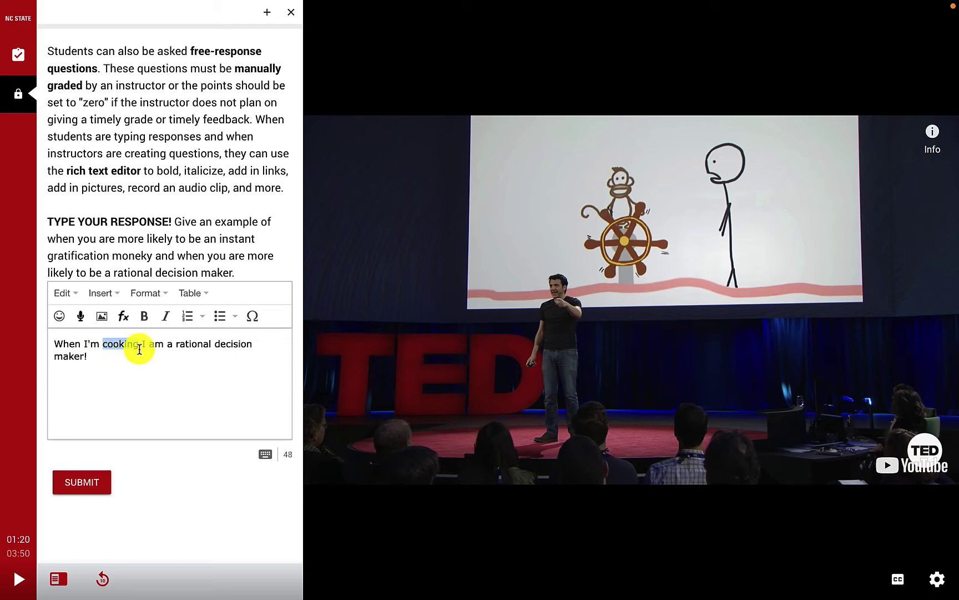
{"action": "left_click", "coordinate": [143, 316]}
{"action": "left_click", "coordinate": [113, 375]}
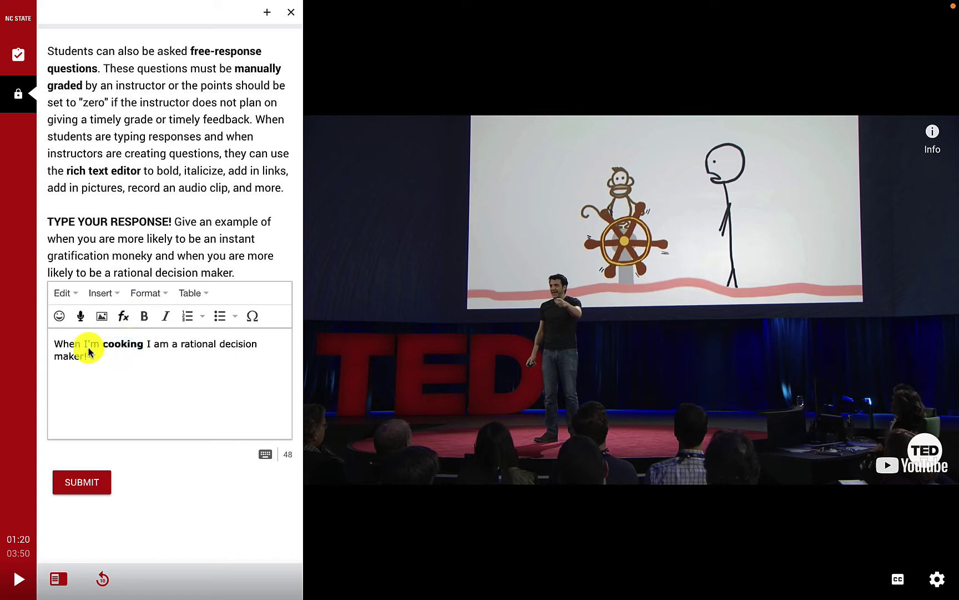
{"action": "left_click", "coordinate": [59, 319]}
{"action": "left_click", "coordinate": [103, 345]}
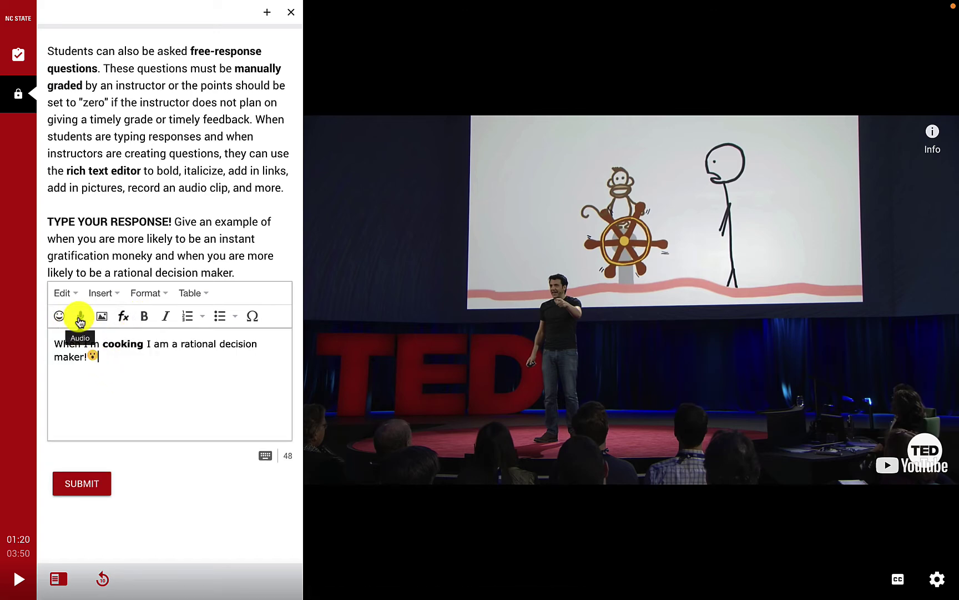
{"action": "left_click", "coordinate": [87, 476]}
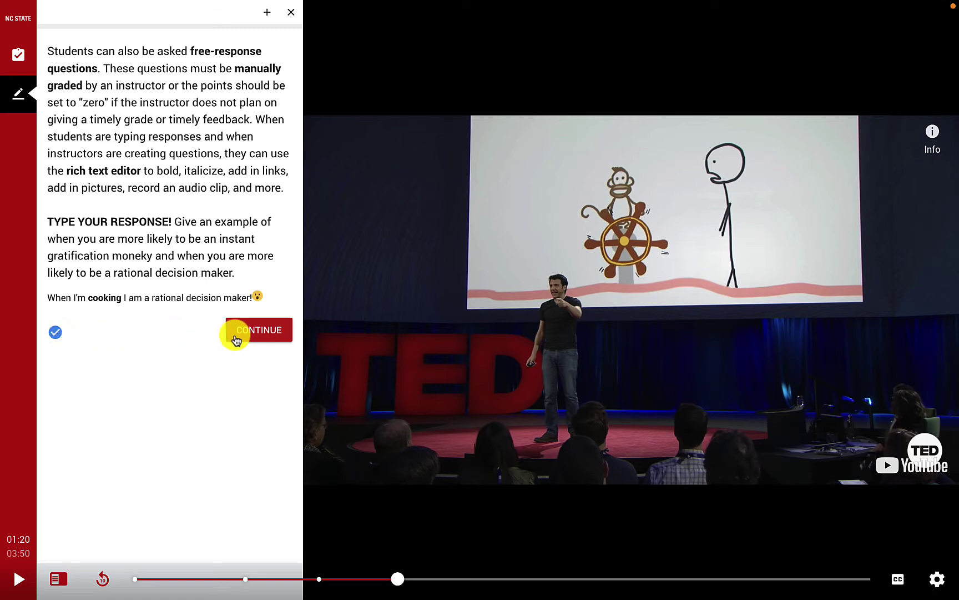
{"action": "left_click", "coordinate": [254, 334]}
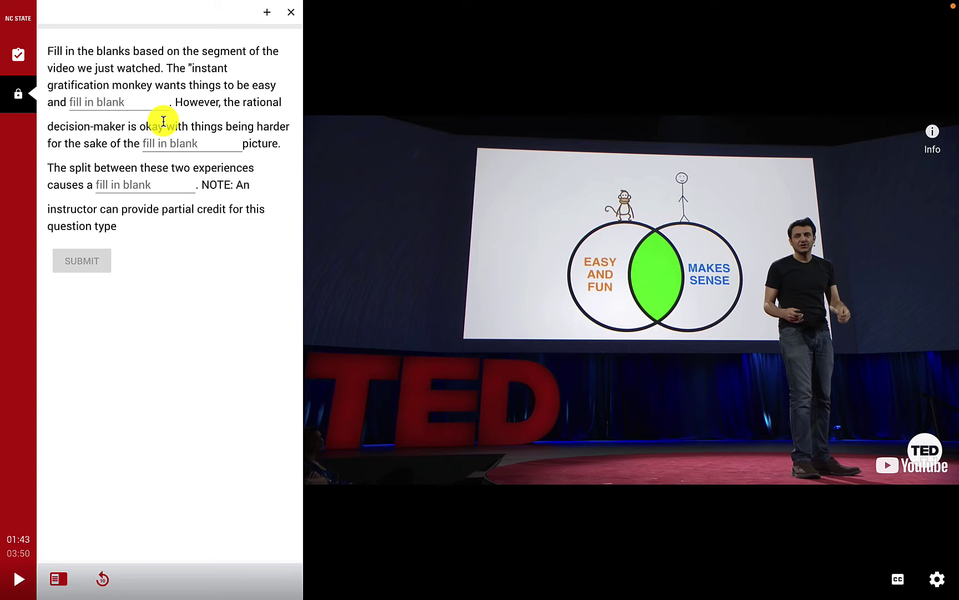
Fill the blanks with fun, big and distraction, submit for 2 of 3 points, and continue
{"action": "left_click", "coordinate": [133, 103]}
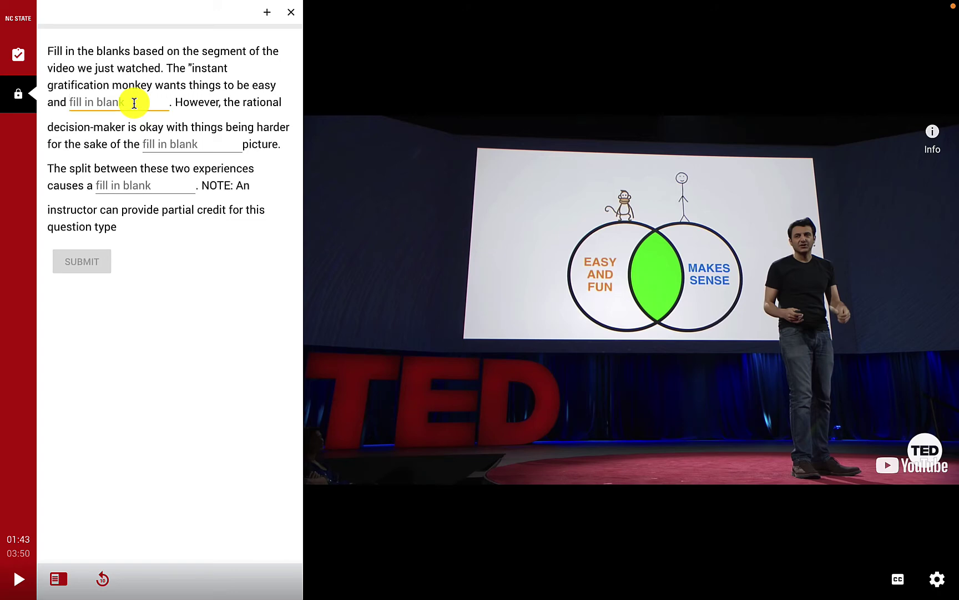
{"action": "type", "text": "fun"}
{"action": "left_click", "coordinate": [184, 150]}
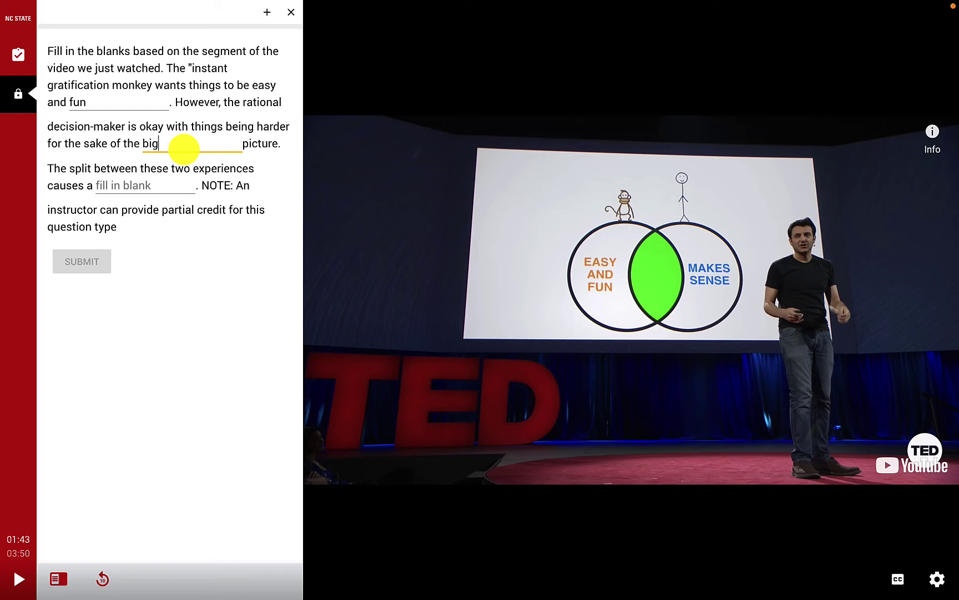
{"action": "left_click", "coordinate": [148, 185]}
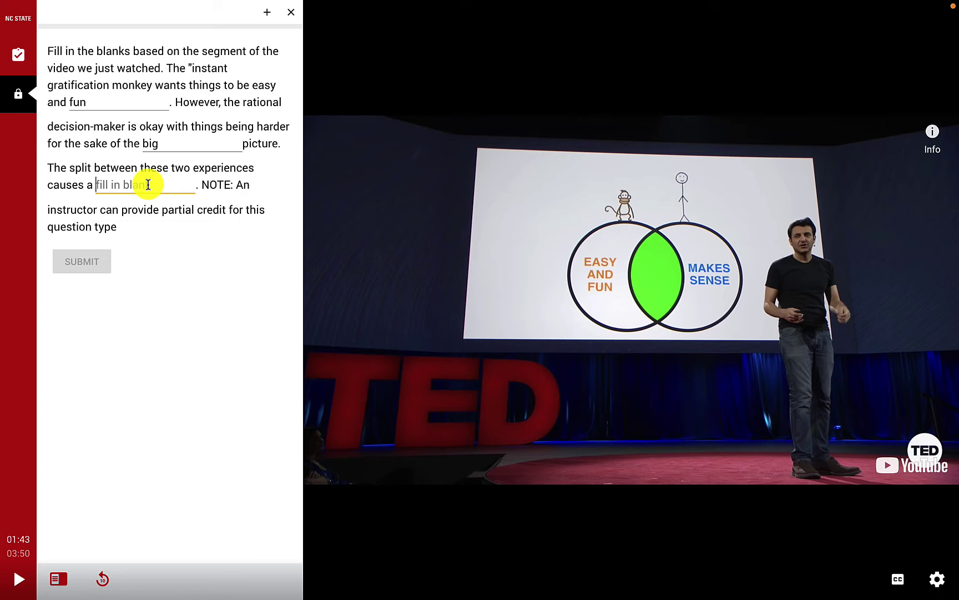
{"action": "type", "text": "distraction"}
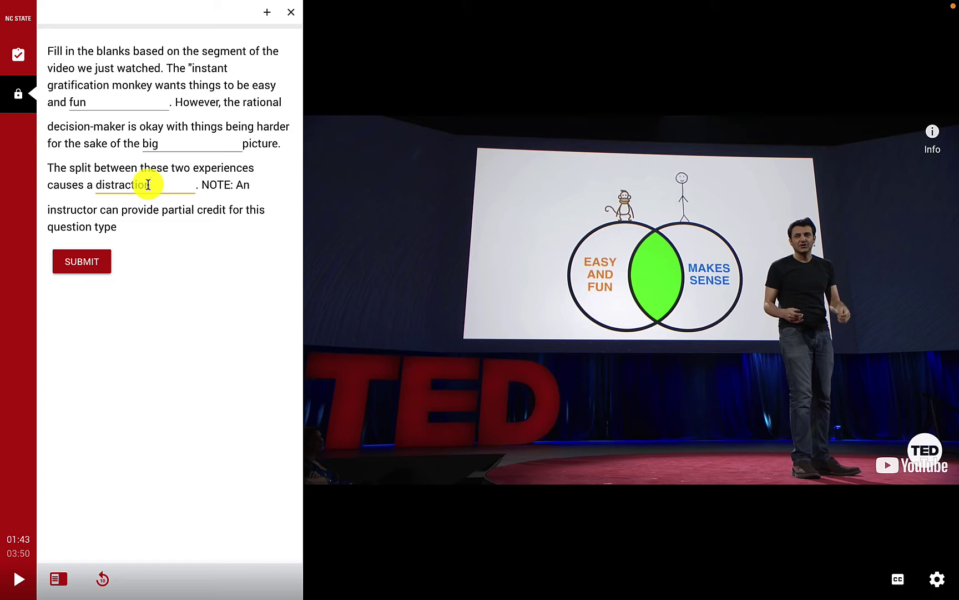
{"action": "left_click", "coordinate": [80, 260]}
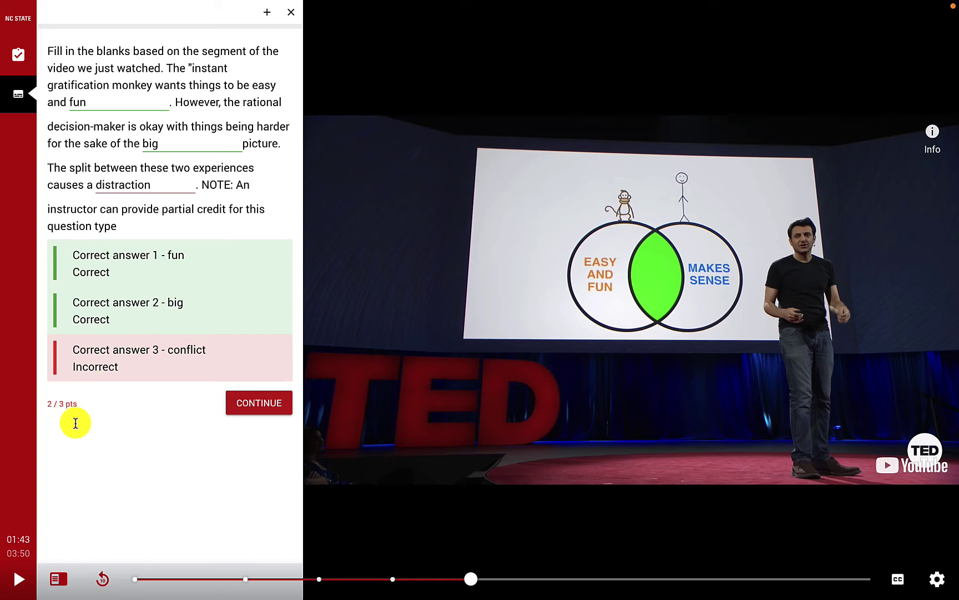
{"action": "left_click", "coordinate": [263, 407]}
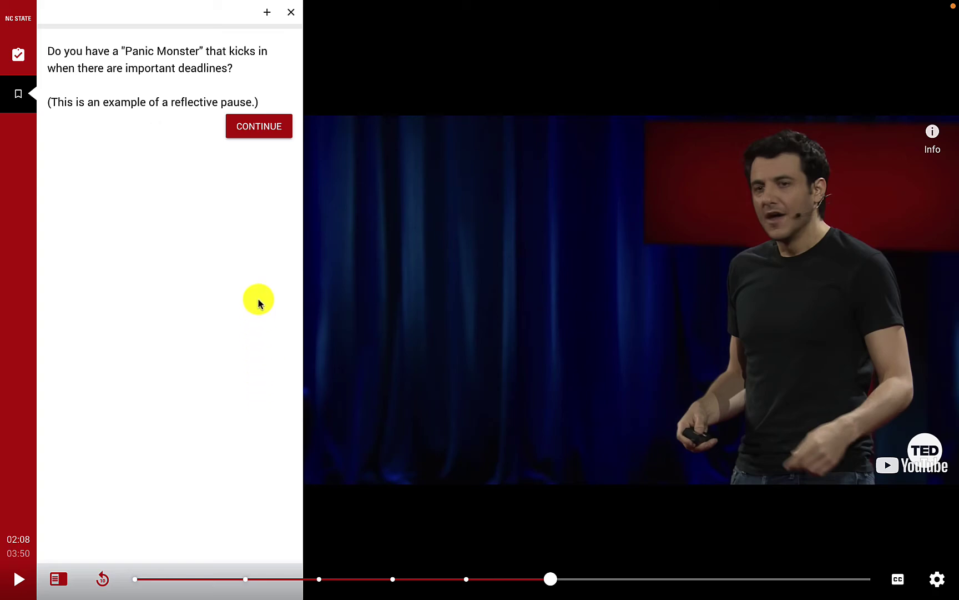
Continue past the Panic Monster pause and watch until the tips infographic appears
{"action": "left_click", "coordinate": [252, 129]}
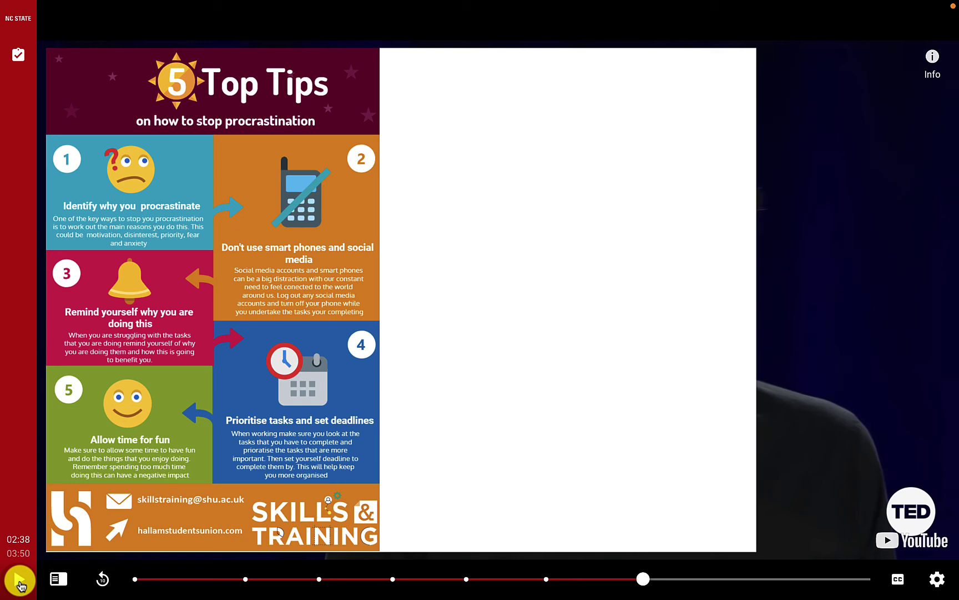
Dismiss the '5 Top Tips' infographic and resume the talk
{"action": "left_click", "coordinate": [19, 582]}
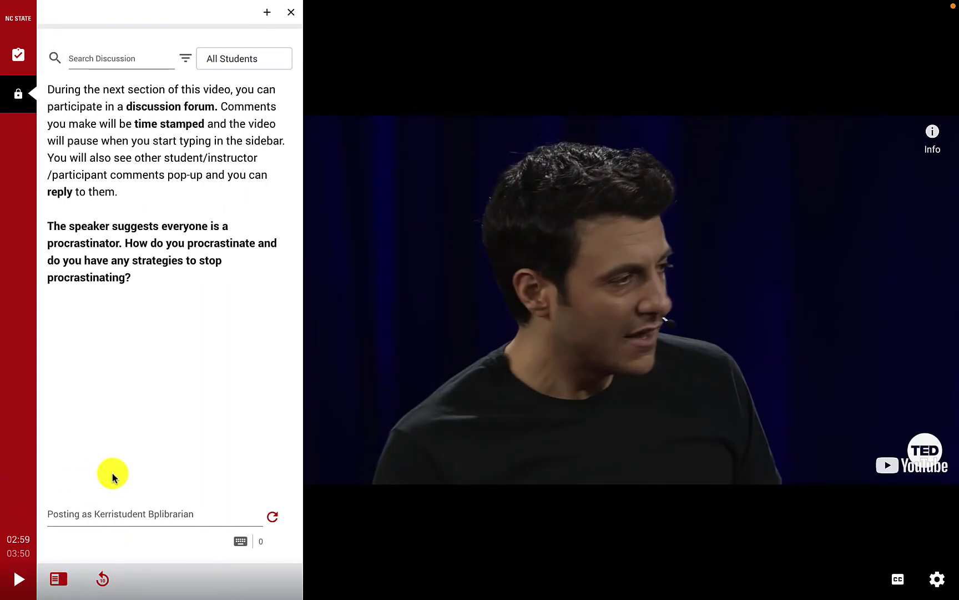
Scroll through the discussion prompt and resume the video
{"action": "scroll", "coordinate": [137, 516], "scroll_direction": "down", "scroll_amount": 1}
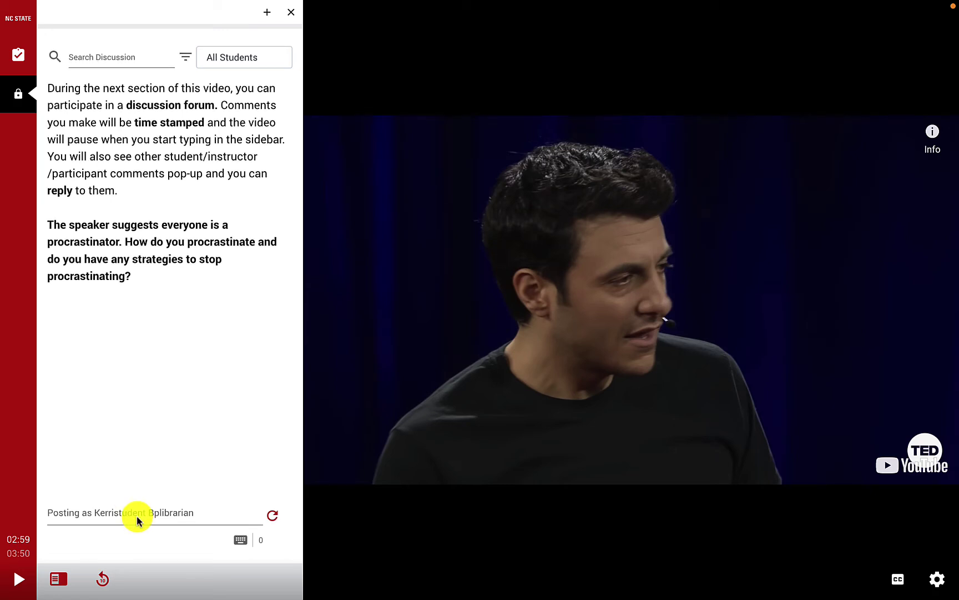
{"action": "scroll", "coordinate": [137, 510], "scroll_direction": "down", "scroll_amount": 1}
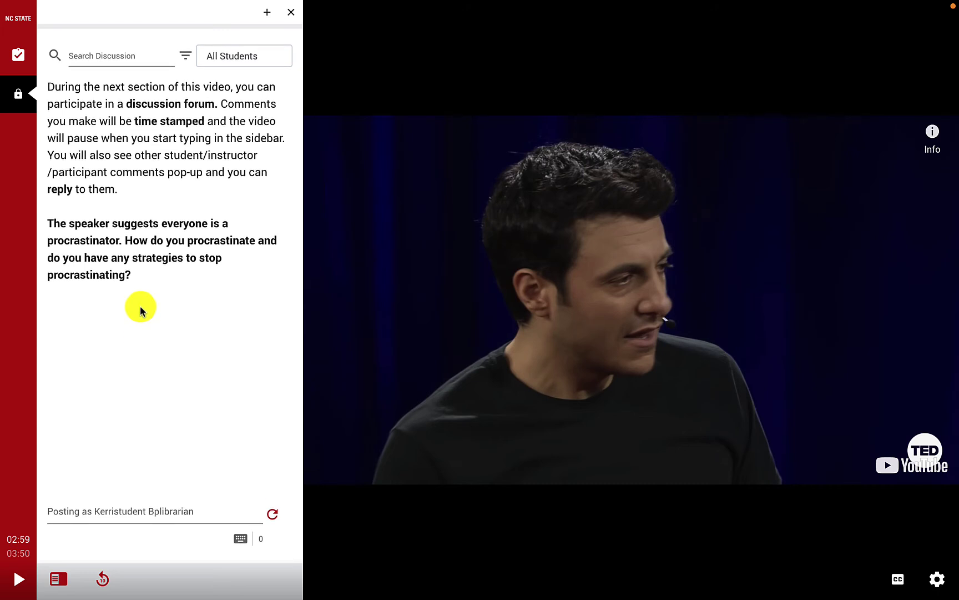
{"action": "scroll", "coordinate": [135, 519], "scroll_direction": "up", "scroll_amount": 1}
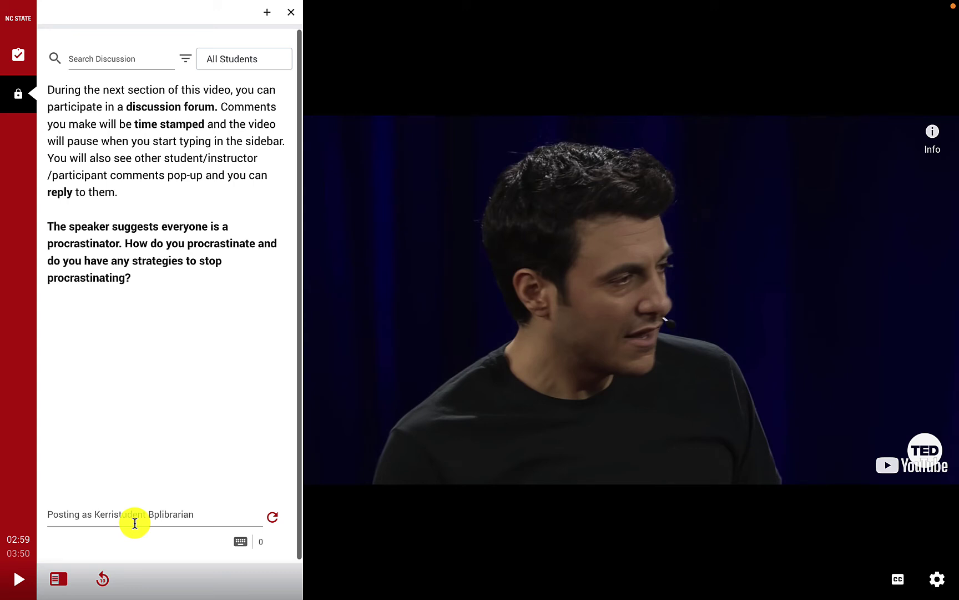
{"action": "scroll", "coordinate": [135, 525], "scroll_direction": "down", "scroll_amount": 1}
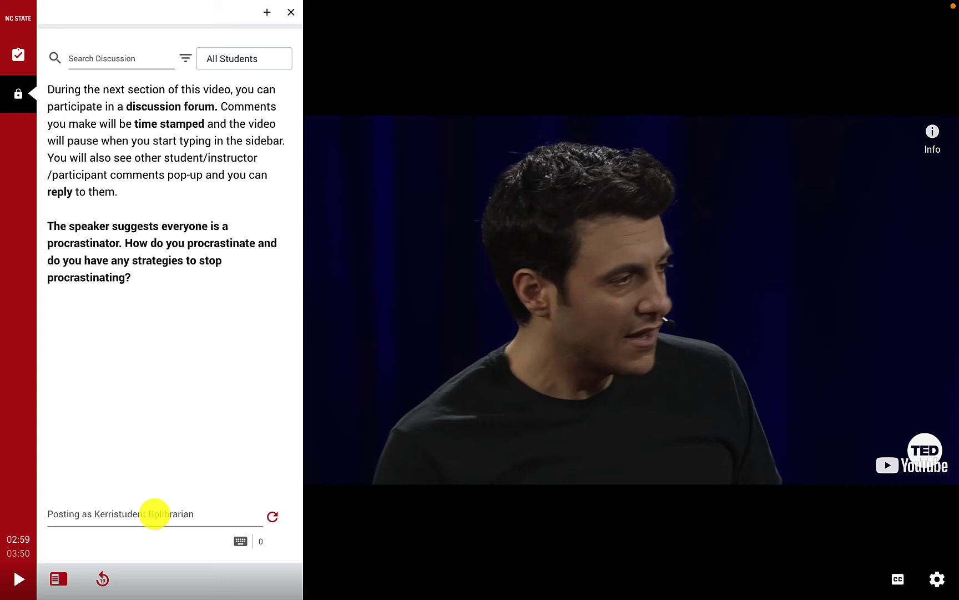
{"action": "left_click", "coordinate": [18, 579]}
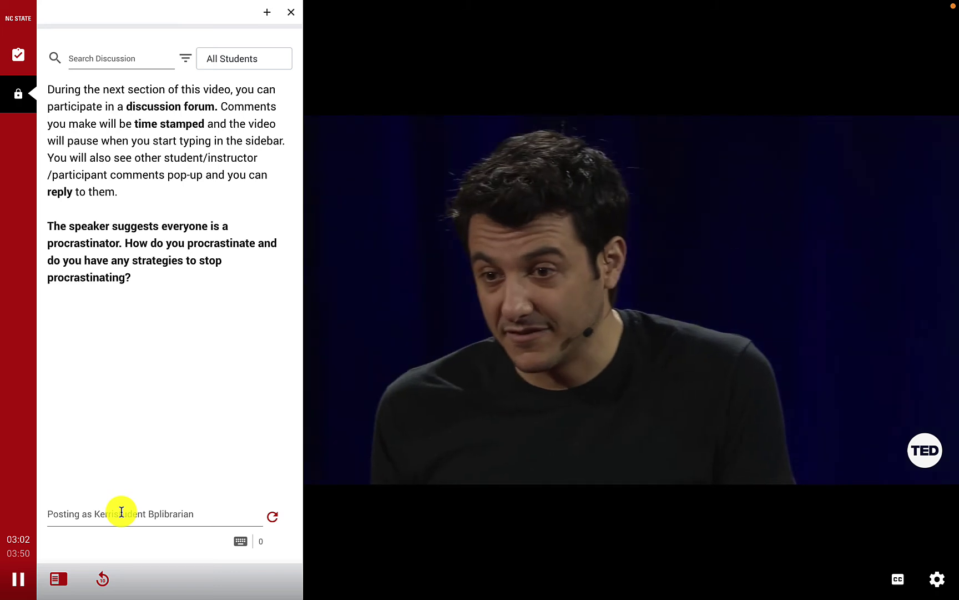
Post the discussion comment 'To type' with a heart-eyes emoji, then resume playback
{"action": "left_click", "coordinate": [121, 512]}
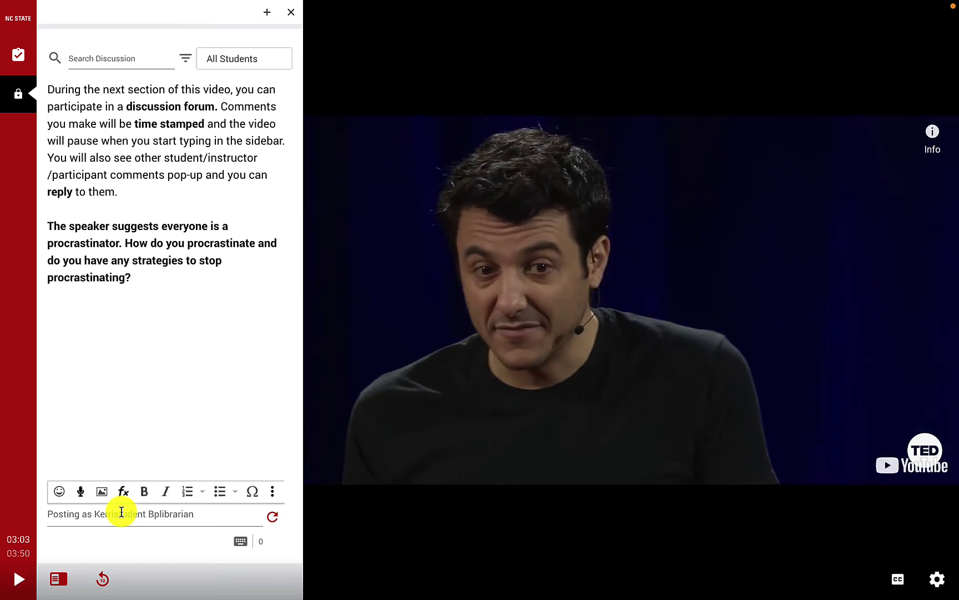
{"action": "type", "text": "To type"}
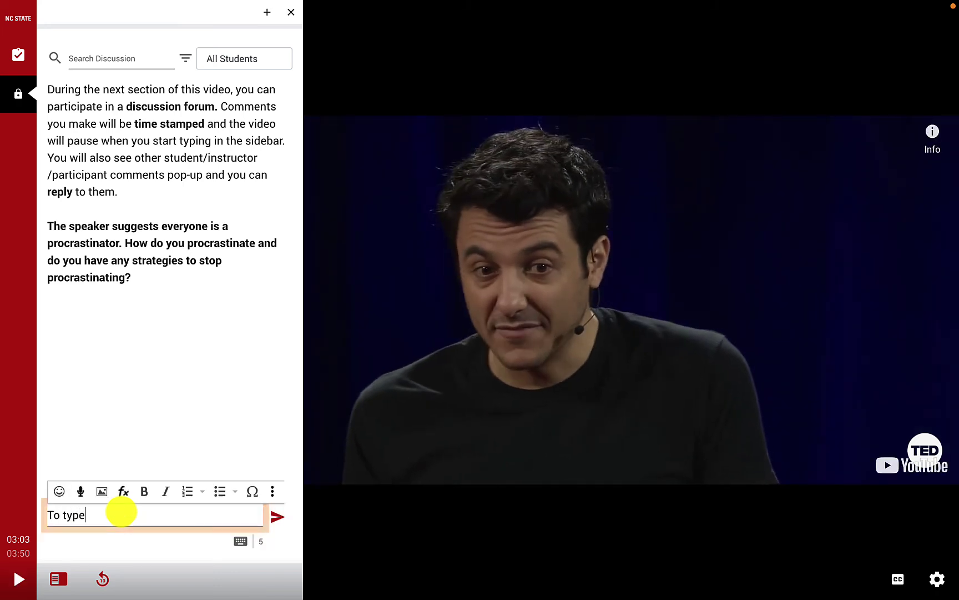
{"action": "left_click", "coordinate": [57, 493]}
{"action": "left_click", "coordinate": [130, 519]}
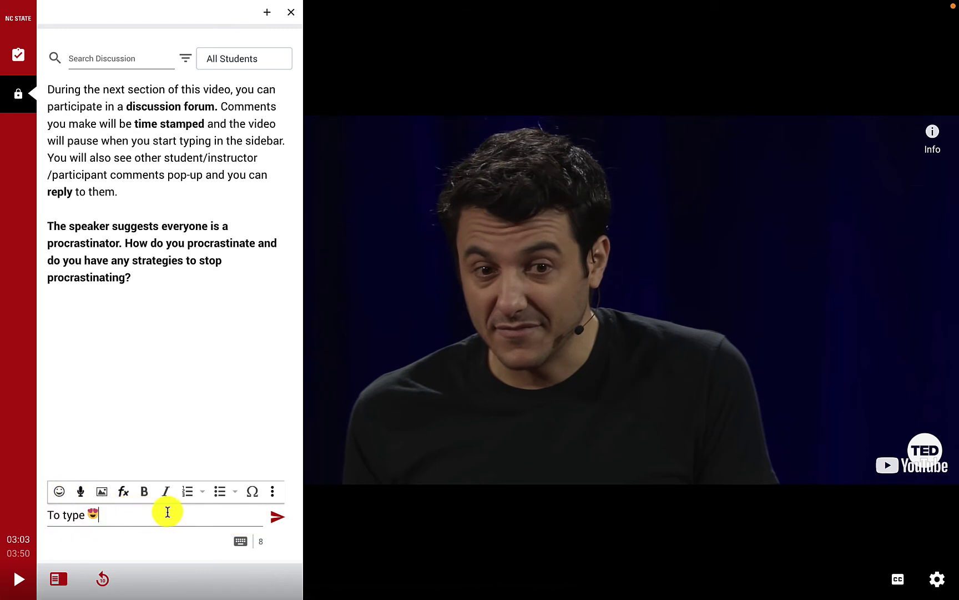
{"action": "left_click", "coordinate": [277, 518]}
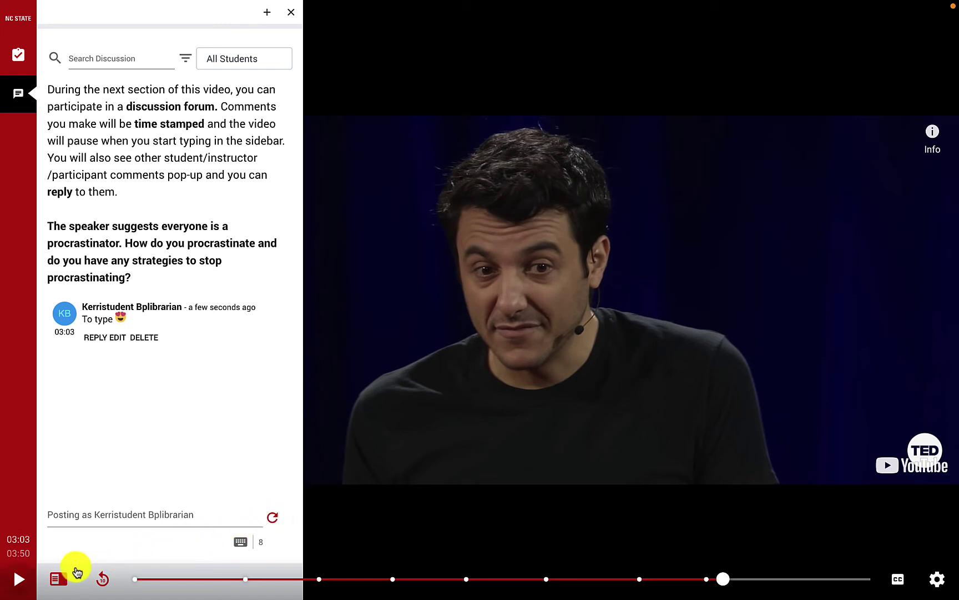
{"action": "left_click", "coordinate": [18, 579]}
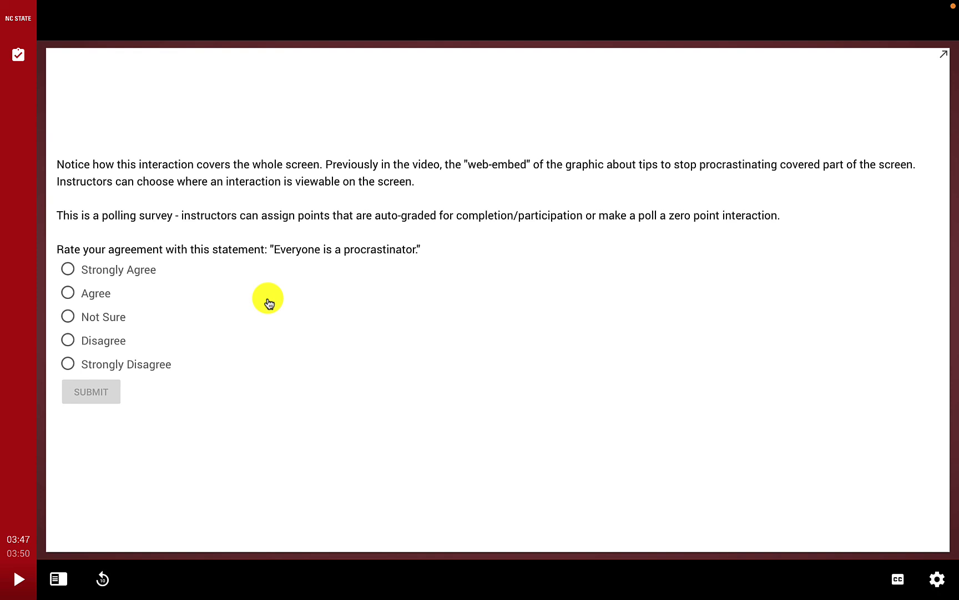
Submit Agree as the poll answer and continue the video to the end
{"action": "left_click", "coordinate": [68, 294]}
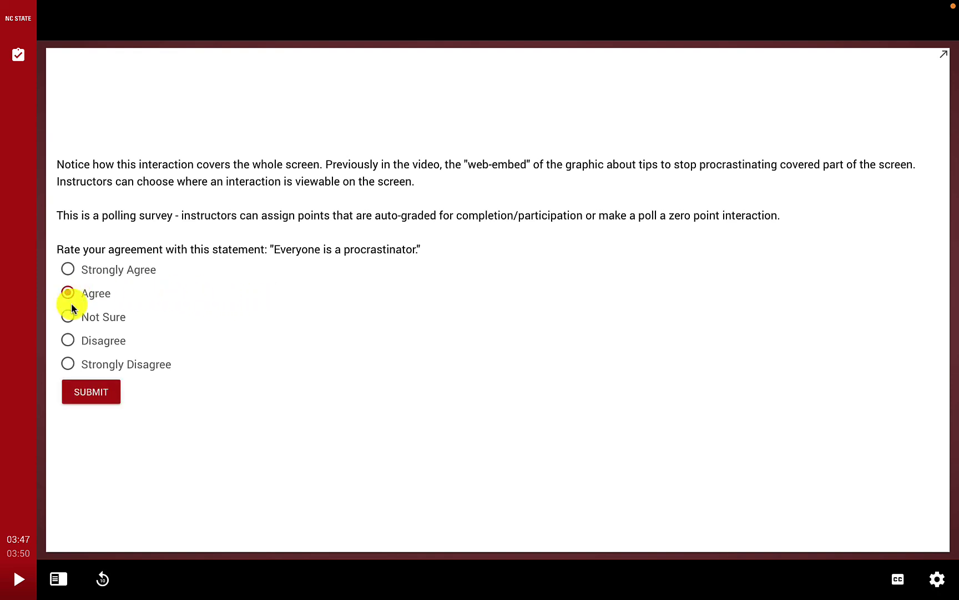
{"action": "left_click", "coordinate": [93, 394]}
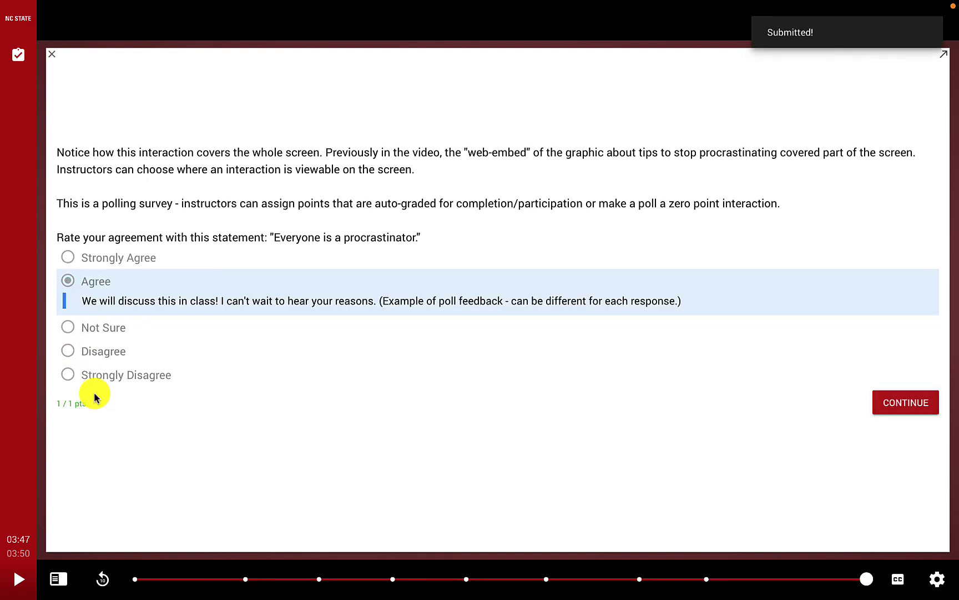
{"action": "left_click", "coordinate": [905, 403]}
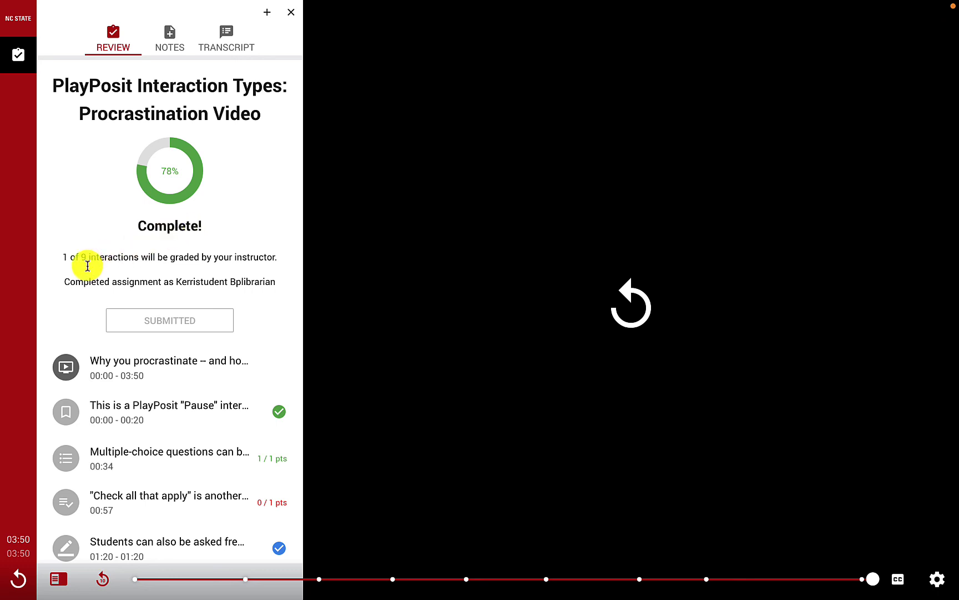
{"action": "scroll", "coordinate": [197, 268], "scroll_direction": "down", "scroll_amount": 2}
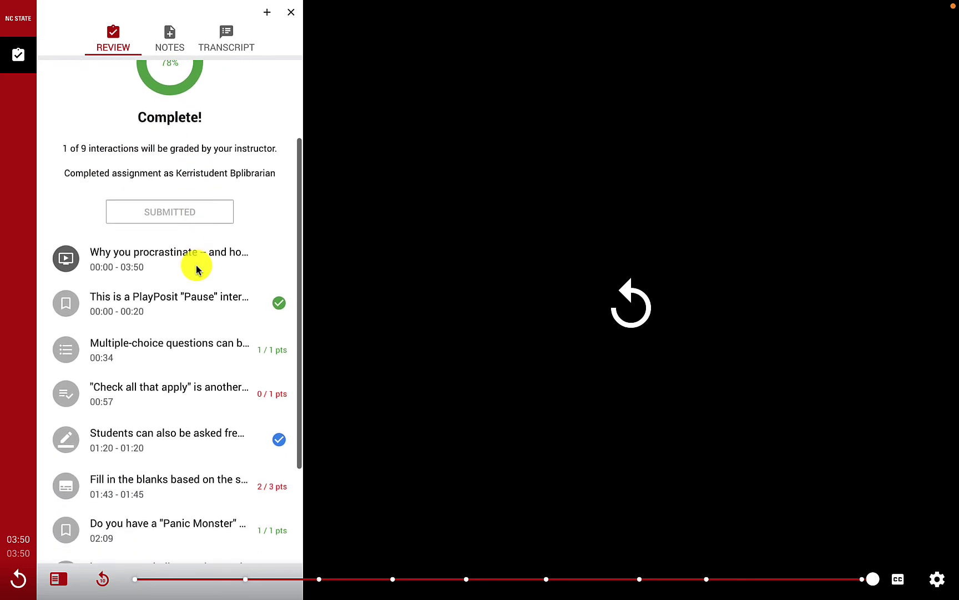
{"action": "scroll", "coordinate": [210, 273], "scroll_direction": "down", "scroll_amount": 3}
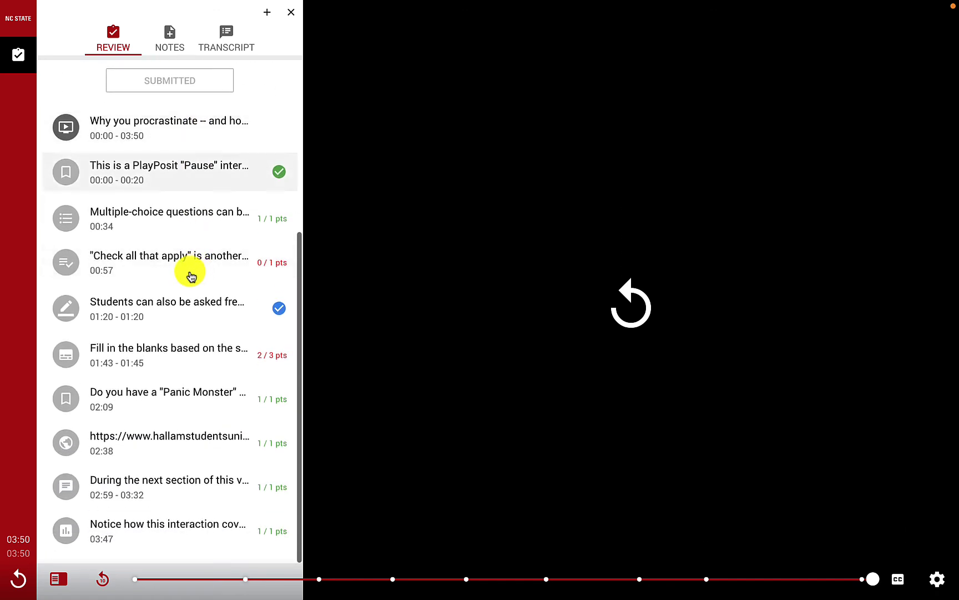
{"action": "scroll", "coordinate": [167, 300], "scroll_direction": "down", "scroll_amount": 1}
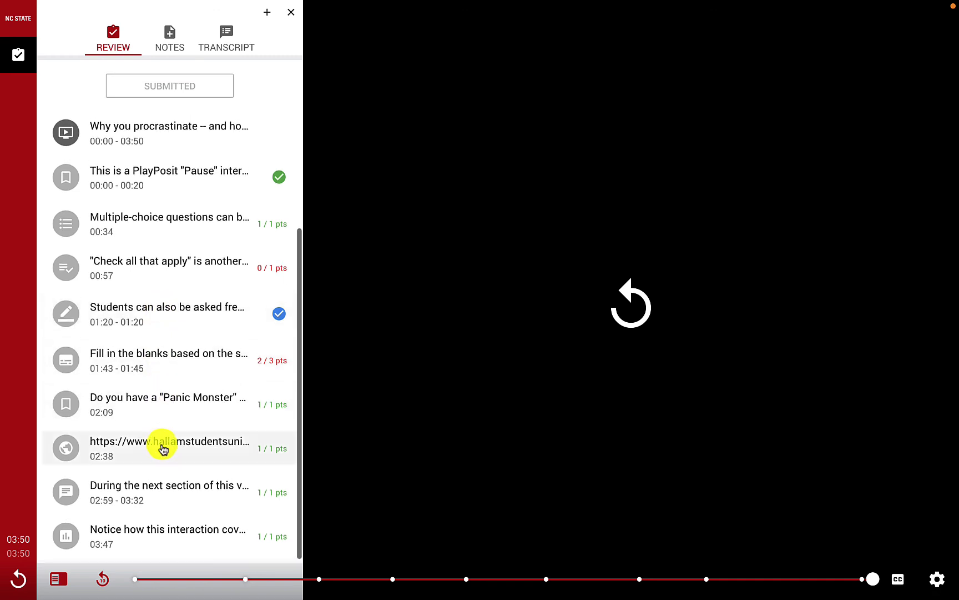
{"action": "scroll", "coordinate": [163, 447], "scroll_direction": "up", "scroll_amount": 5}
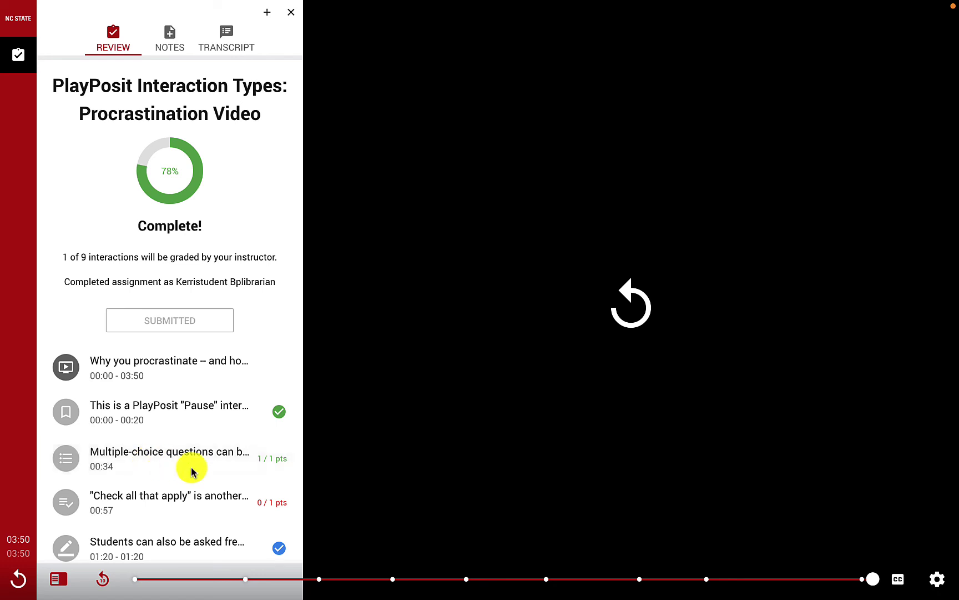
{"action": "left_click", "coordinate": [937, 579]}
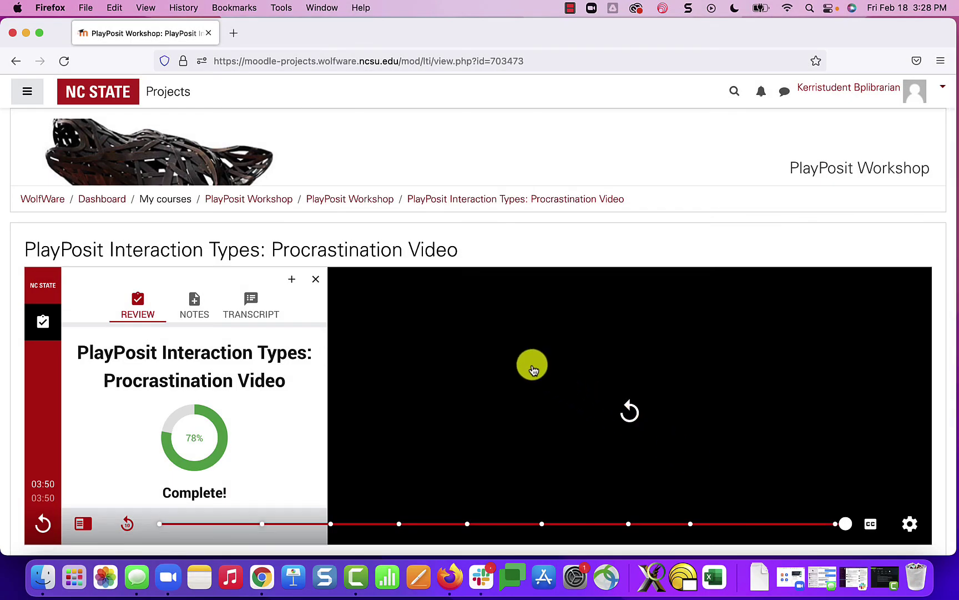
Go back to the Moodle PlayPosit Workshop course page from the breadcrumb
{"action": "scroll", "coordinate": [533, 369], "scroll_direction": "down", "scroll_amount": 2}
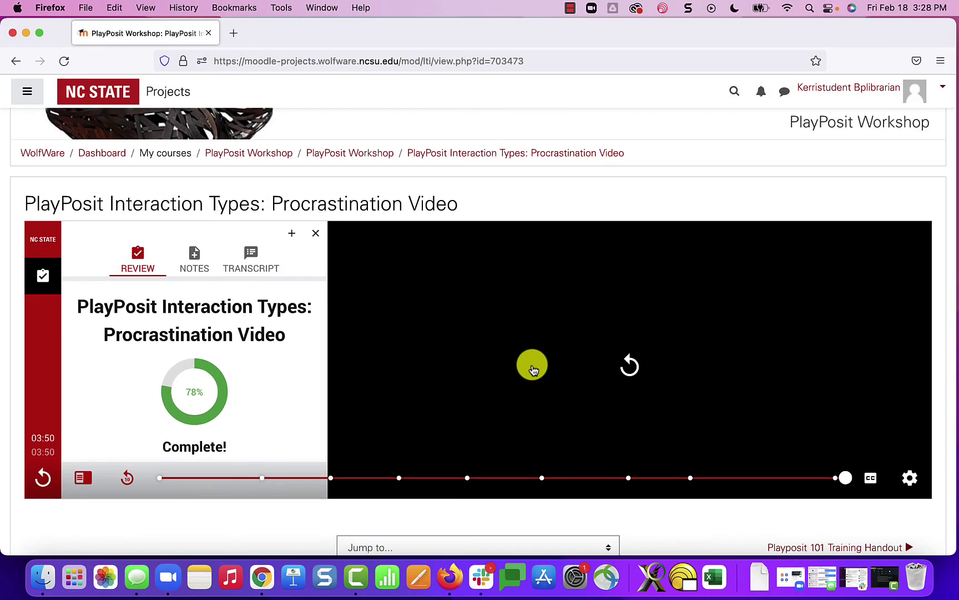
{"action": "scroll", "coordinate": [532, 368], "scroll_direction": "up", "scroll_amount": 2}
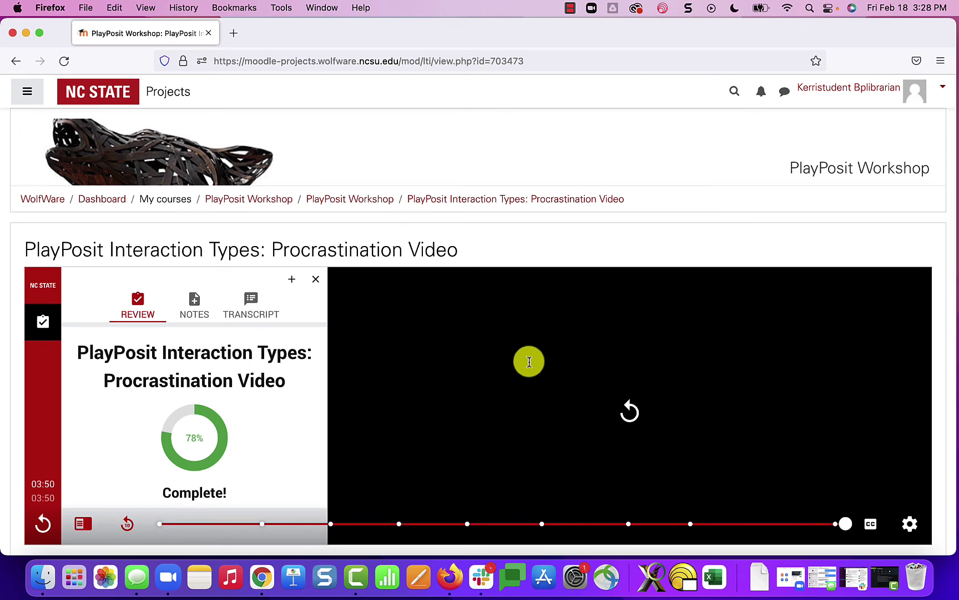
{"action": "left_click", "coordinate": [372, 204]}
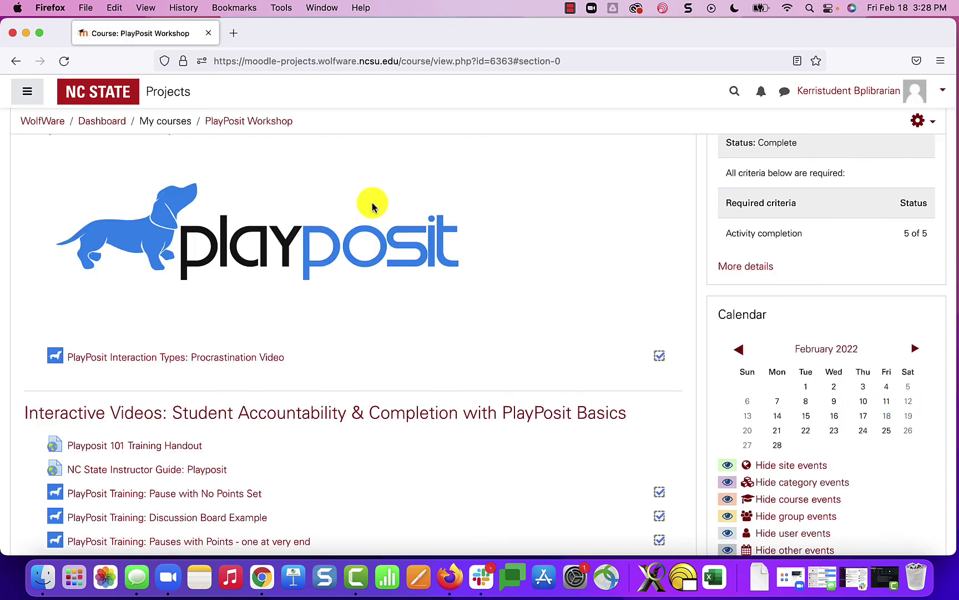